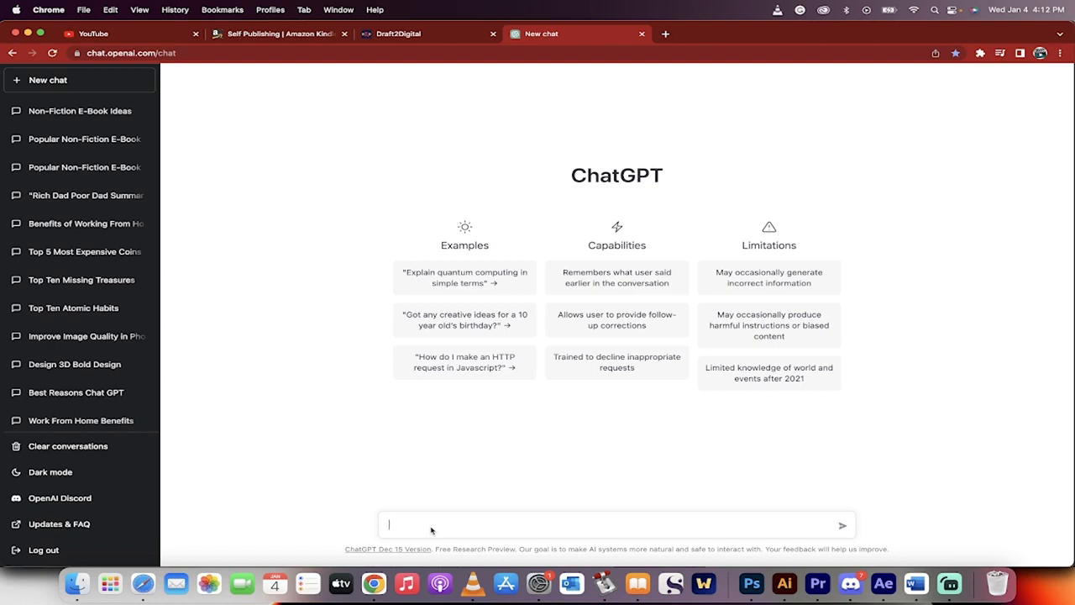
Step: Prompt "give me ten ideas for non fiction e books" and follow up with "give me sub categories for #4"
{"action": "type", "text": "give me ten ideas for non fiction "}
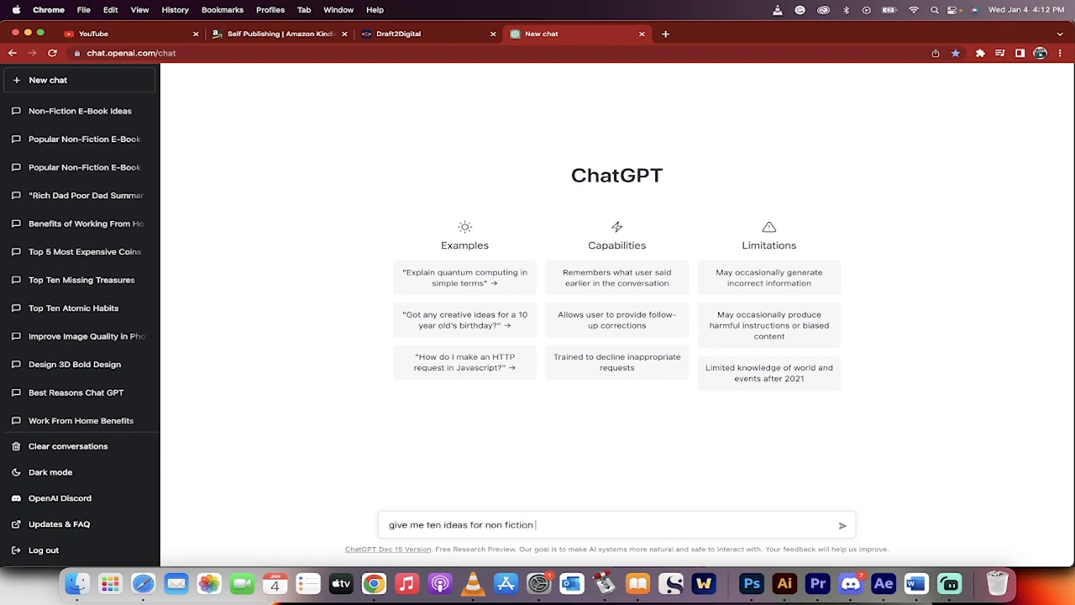
{"action": "type", "text": "e books"}
{"action": "key", "text": "Return"}
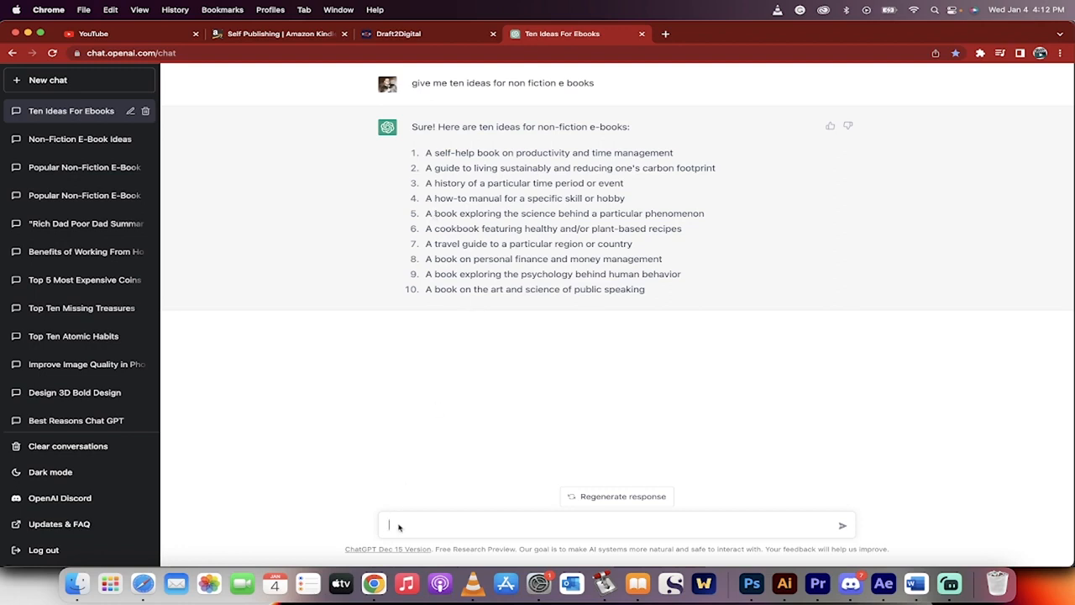
{"action": "type", "text": "give me sub categories for #4"}
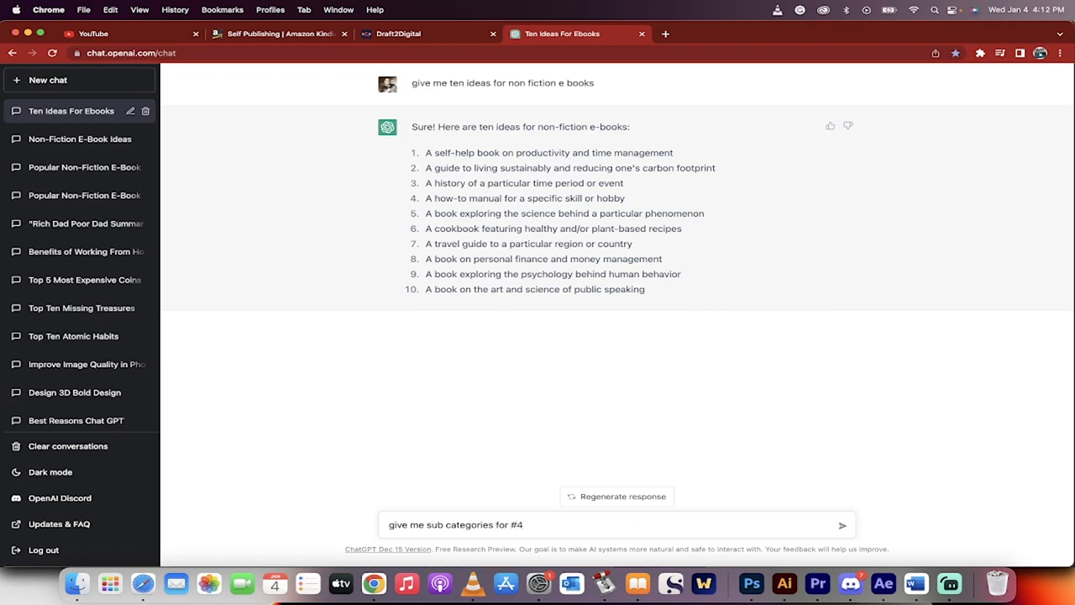
{"action": "key", "text": "Return"}
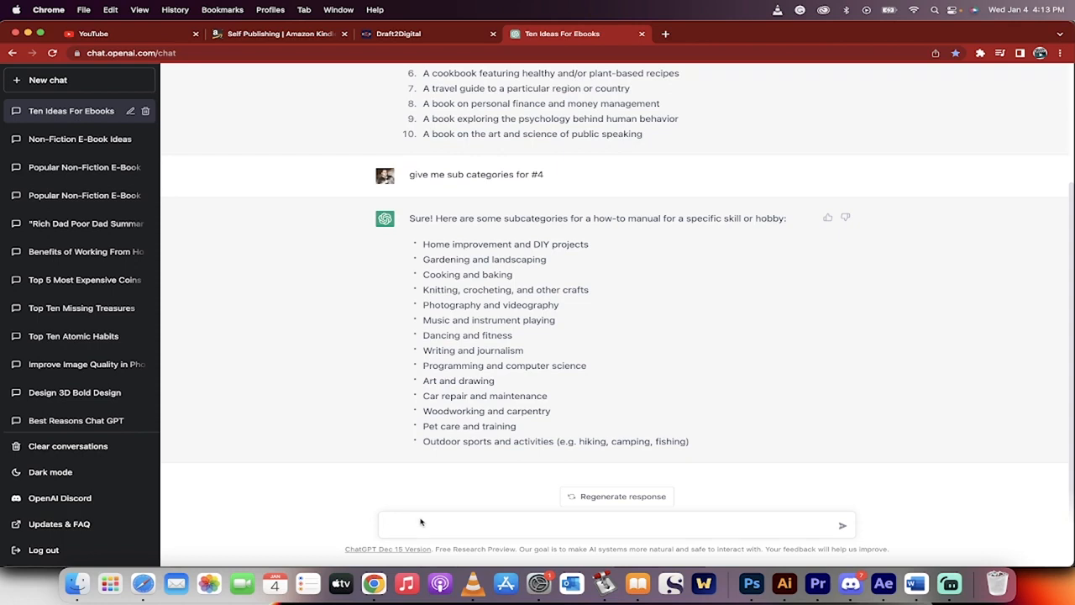
Step: Submit the prompt "give me ideas for photography and videography" in the same chat
{"action": "type", "text": "e"}
{"action": "type", "text": "give me ideas for "}
{"action": "type", "text": "photography and videog"}
{"action": "type", "text": "raphy"}
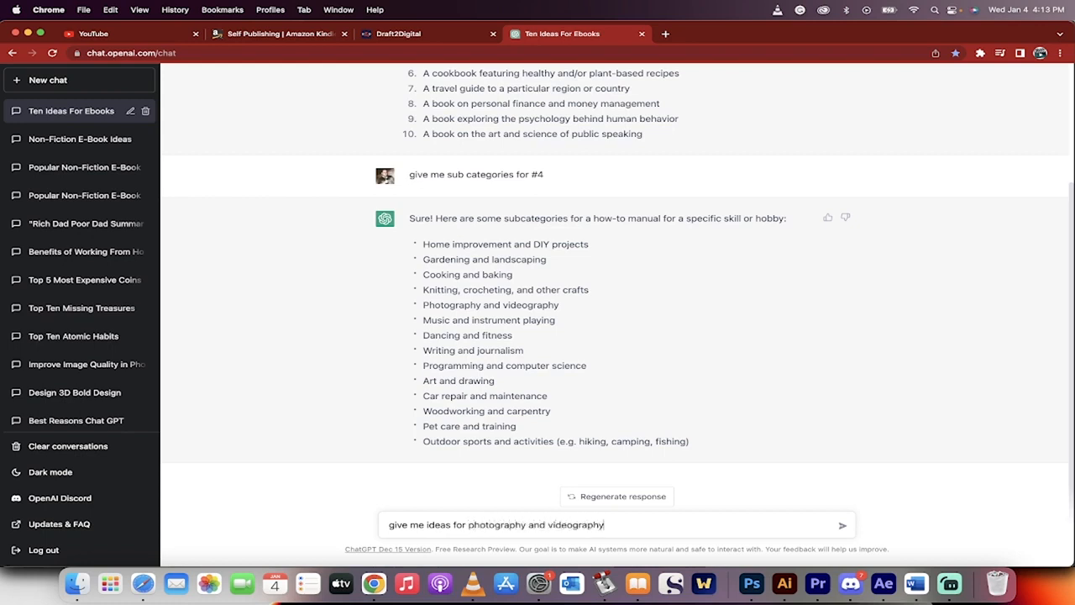
{"action": "key", "text": "Return"}
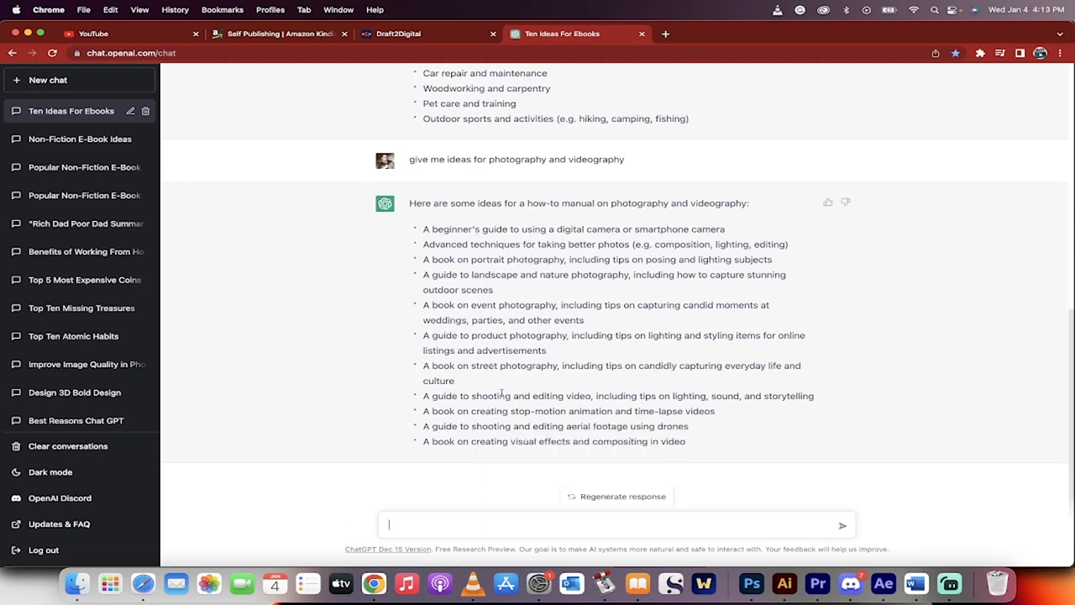
Step: Submit the prompt "Write an outline for a beginners guide to a smartphone camera for videography"
{"action": "type", "text": "writ"}
{"action": "type", "text": "rite an outline for"}
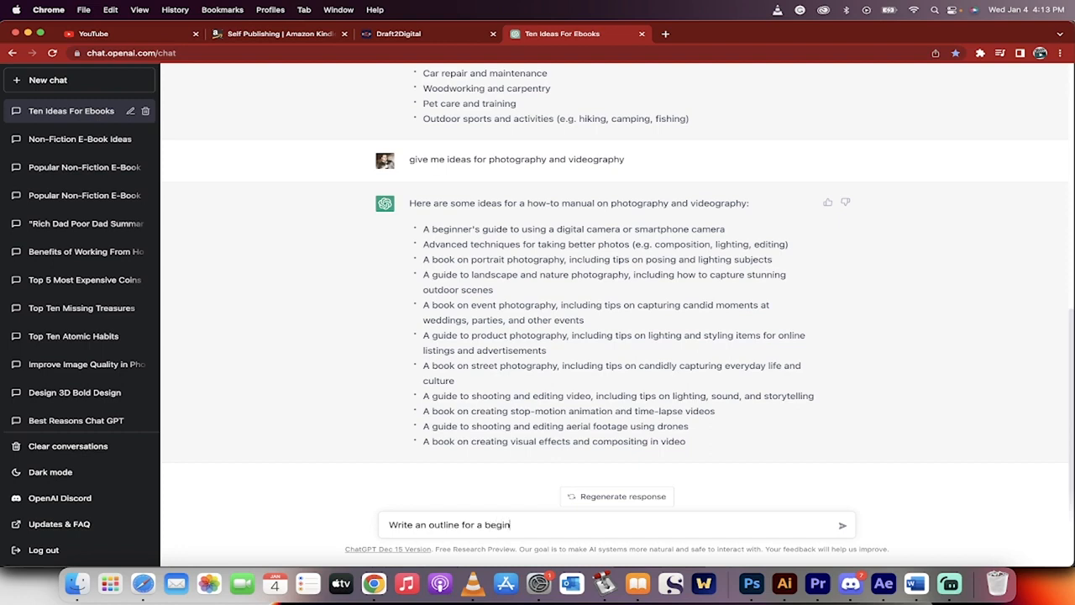
{"action": "type", "text": "a beginners guide to a smartp"}
{"action": "key", "text": "BackSpace"}
{"action": "type", "text": "tphone camera for vid"}
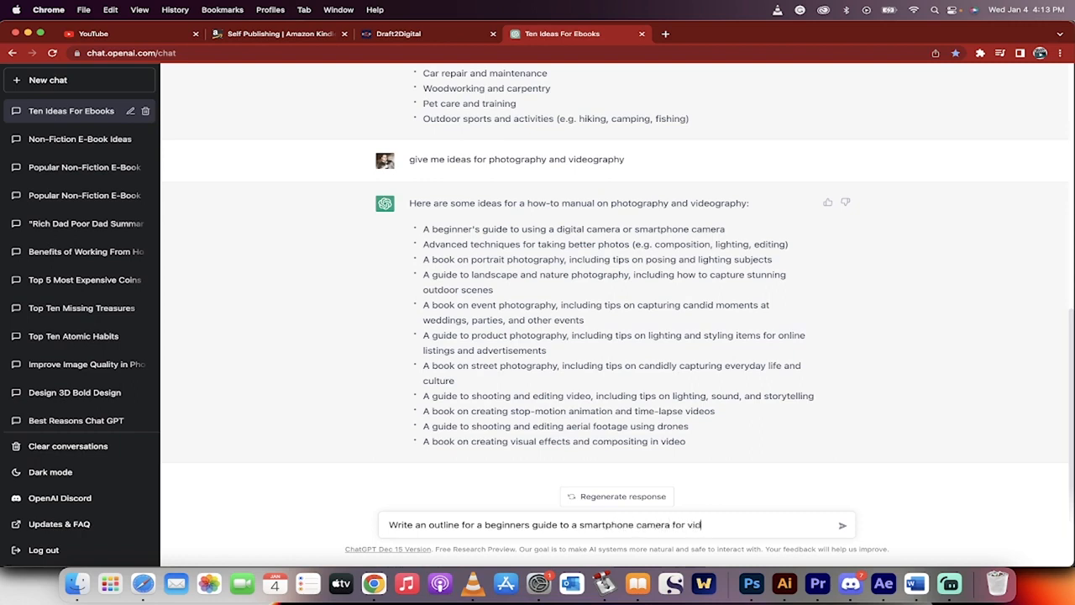
{"action": "type", "text": "eography"}
{"action": "key", "text": "Return"}
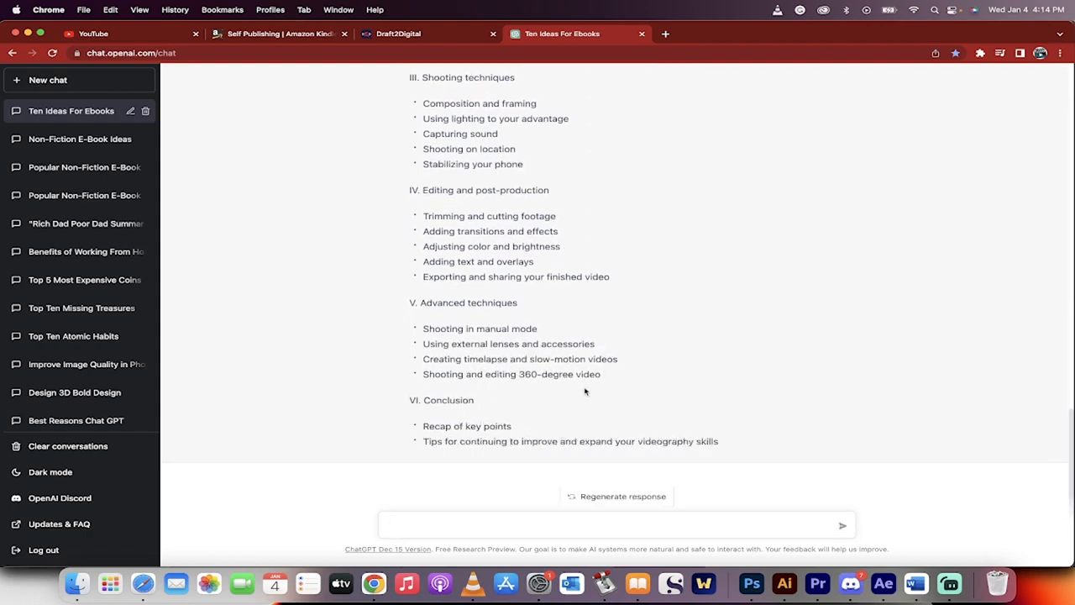
Step: Copy the whole generated outline, from "I. Introduction" through the last bullet under "VI. Conclusion"
{"action": "scroll", "coordinate": [585, 391], "scroll_direction": "up", "scroll_amount": 5}
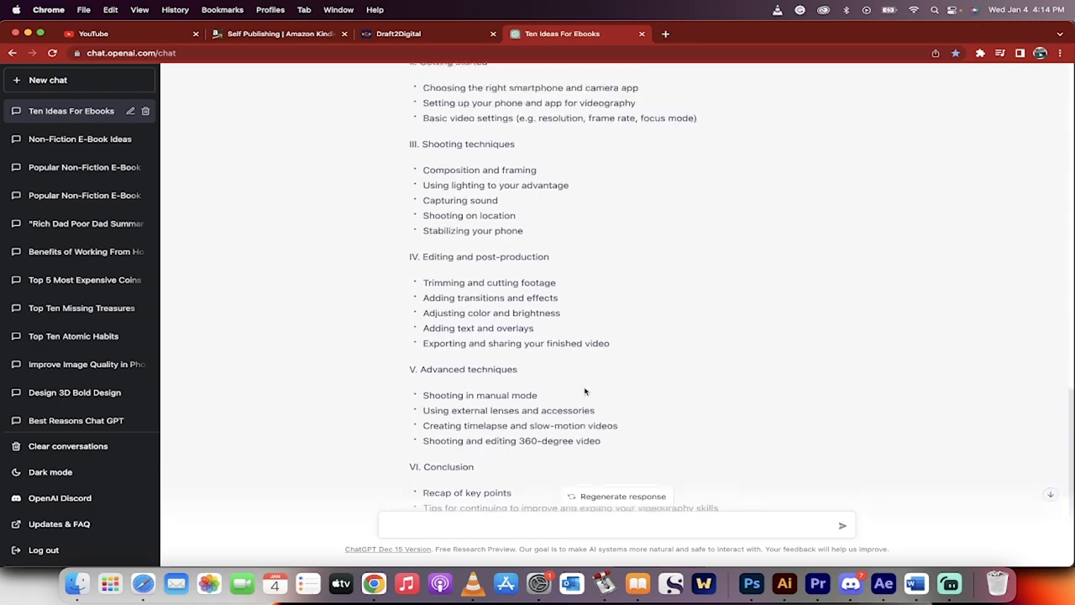
{"action": "scroll", "coordinate": [585, 390], "scroll_direction": "up", "scroll_amount": 2}
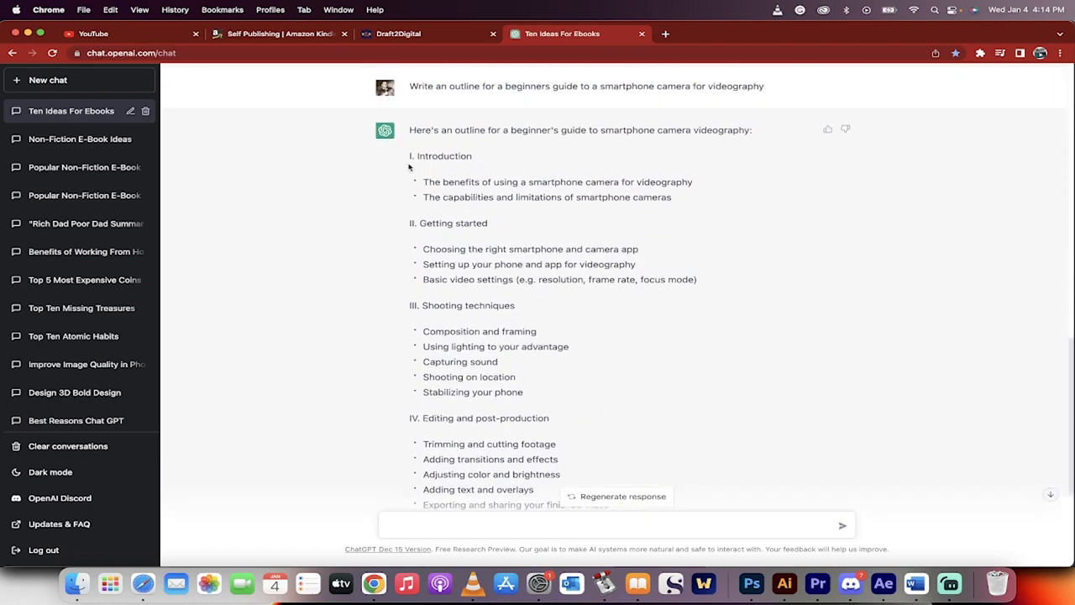
{"action": "left_click_drag", "start_coordinate": [409, 157], "coordinate": [413, 202]}
{"action": "scroll", "coordinate": [412, 216], "scroll_direction": "down", "scroll_amount": 6}
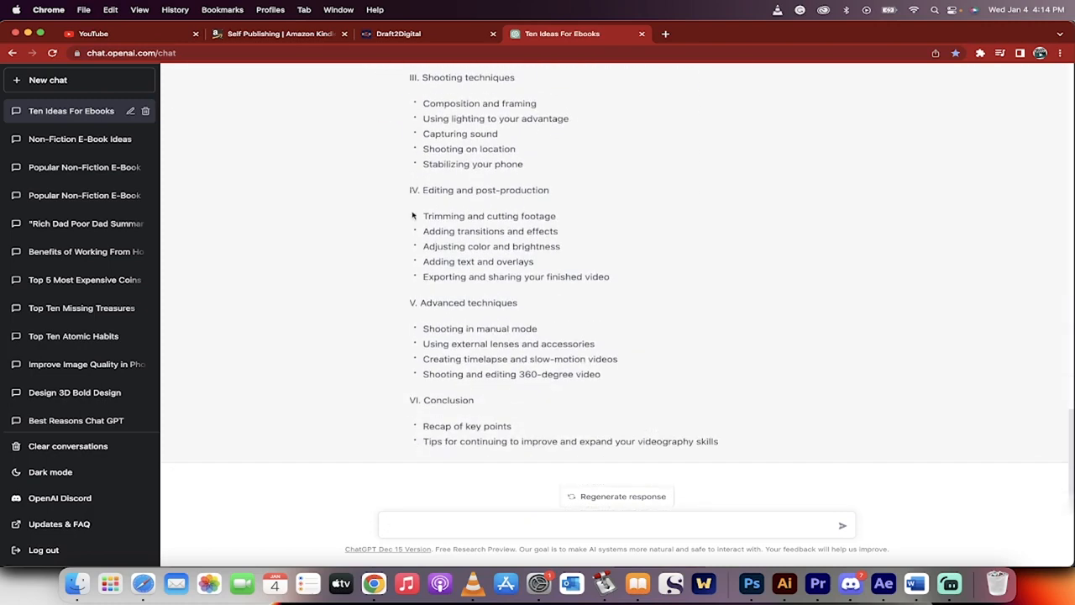
{"action": "left_click_drag", "start_coordinate": [720, 442], "coordinate": [724, 449]}
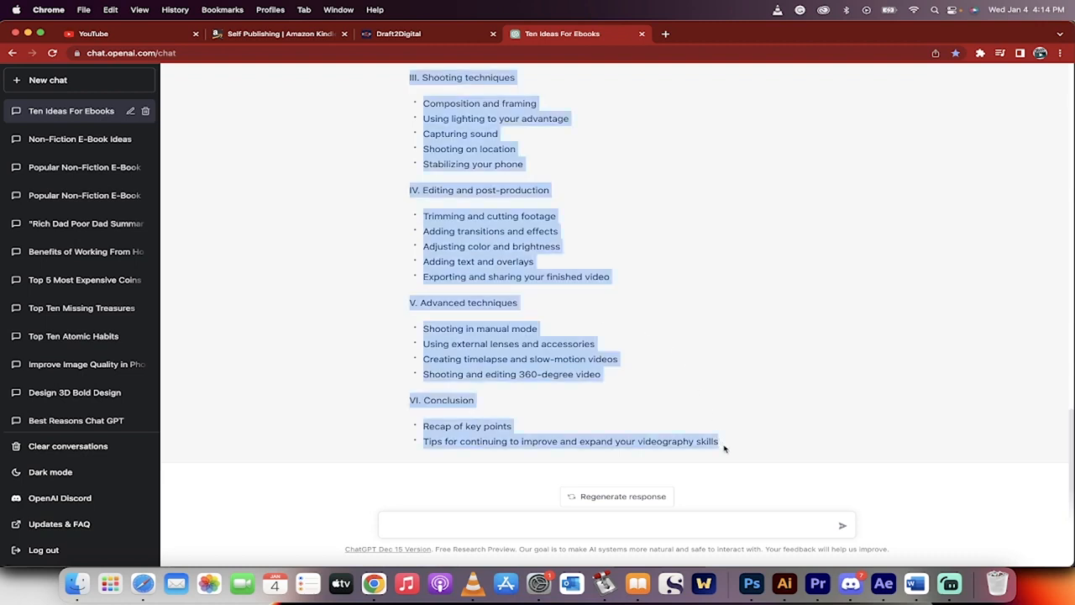
{"action": "key", "text": "super+c"}
Step: Switch to Word and paste the copied outline at the start of the blank document
{"action": "left_click", "coordinate": [916, 582]}
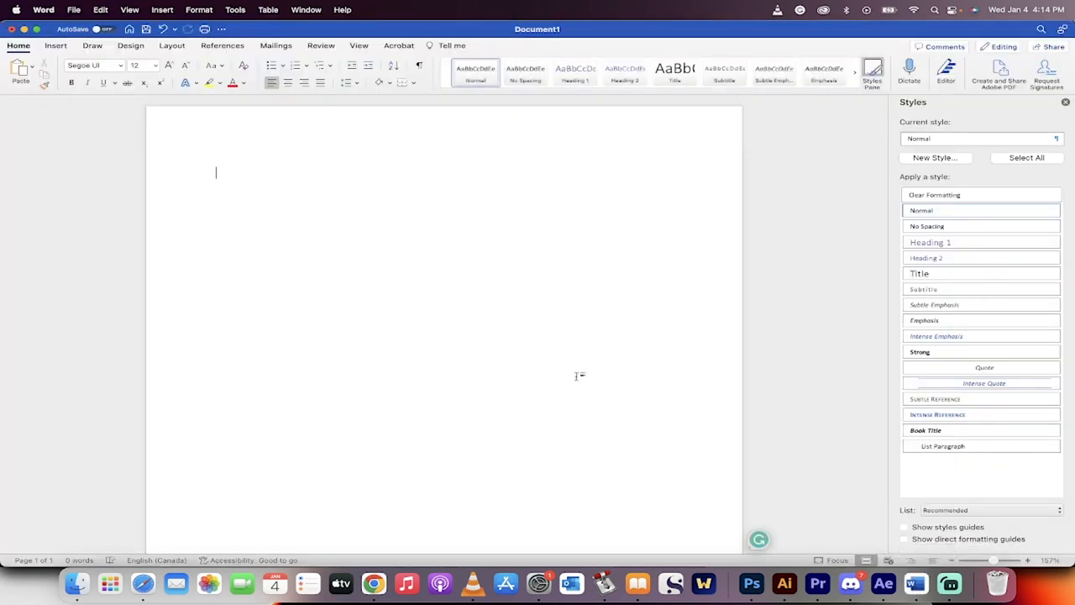
{"action": "left_click", "coordinate": [220, 170]}
{"action": "key", "text": "super+v"}
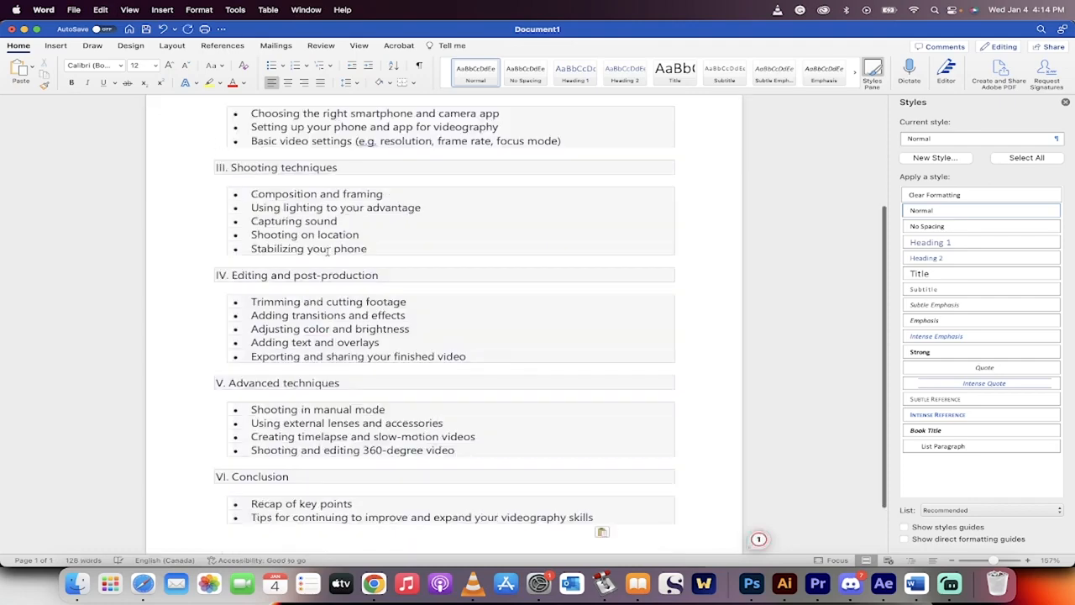
{"action": "scroll", "coordinate": [326, 250], "scroll_direction": "up", "scroll_amount": 5}
{"action": "scroll", "coordinate": [328, 255], "scroll_direction": "down", "scroll_amount": 3}
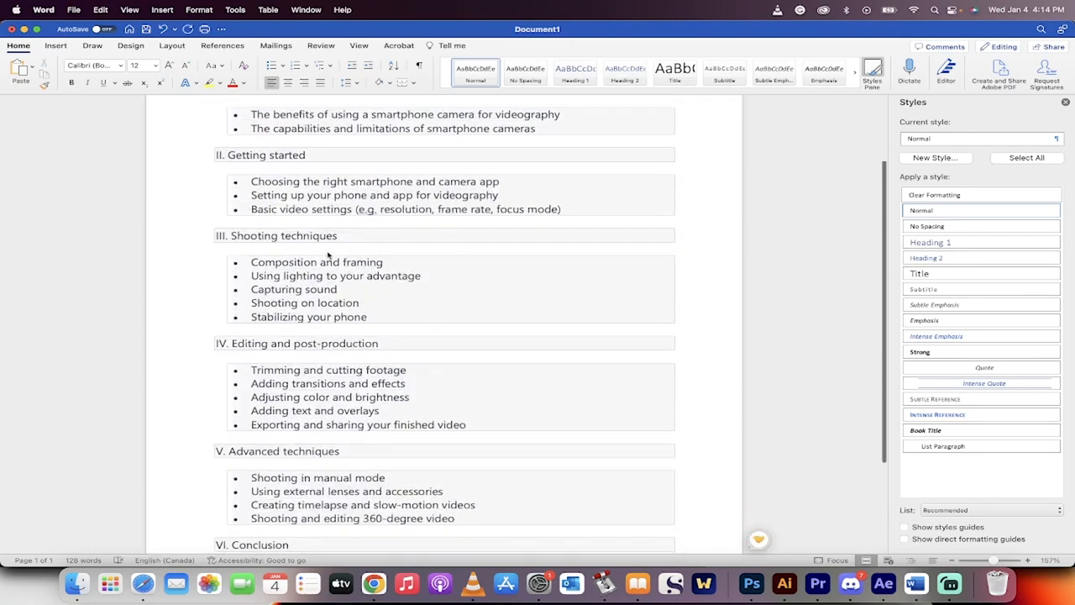
{"action": "scroll", "coordinate": [327, 254], "scroll_direction": "down", "scroll_amount": 4}
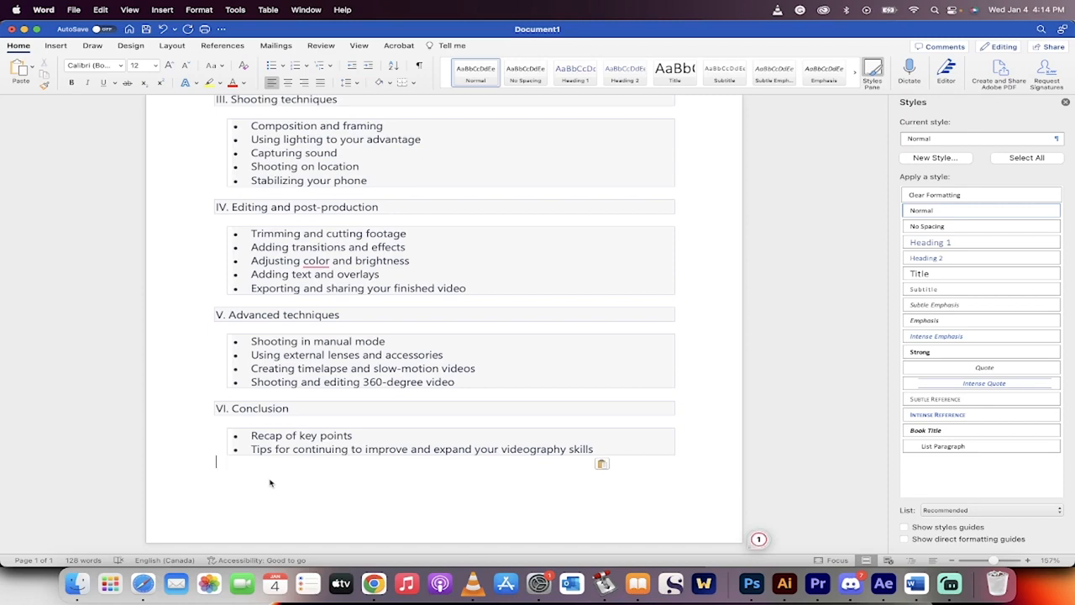
Step: Start a new page after the outline and write the heading "Introduction" on it
{"action": "scroll", "coordinate": [270, 482], "scroll_direction": "down", "scroll_amount": 3}
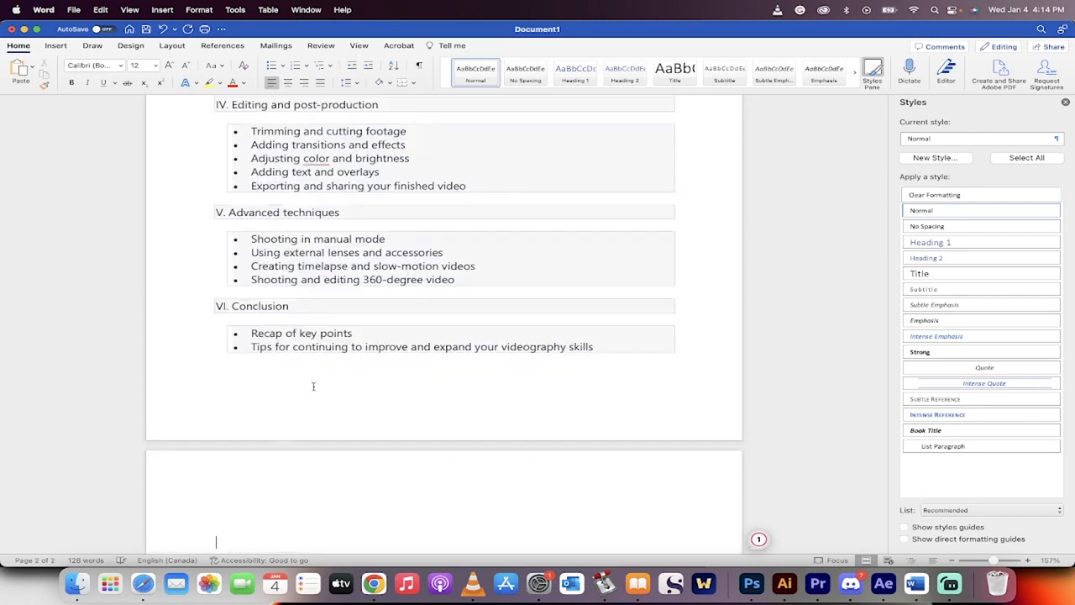
{"action": "scroll", "coordinate": [312, 384], "scroll_direction": "up", "scroll_amount": 8}
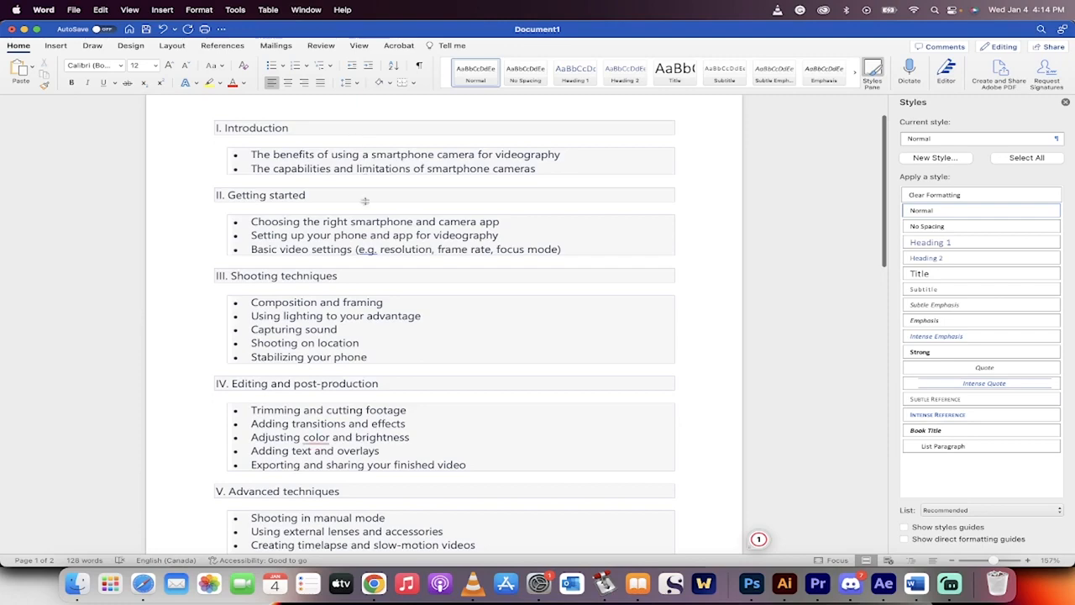
{"action": "scroll", "coordinate": [361, 202], "scroll_direction": "down", "scroll_amount": 10}
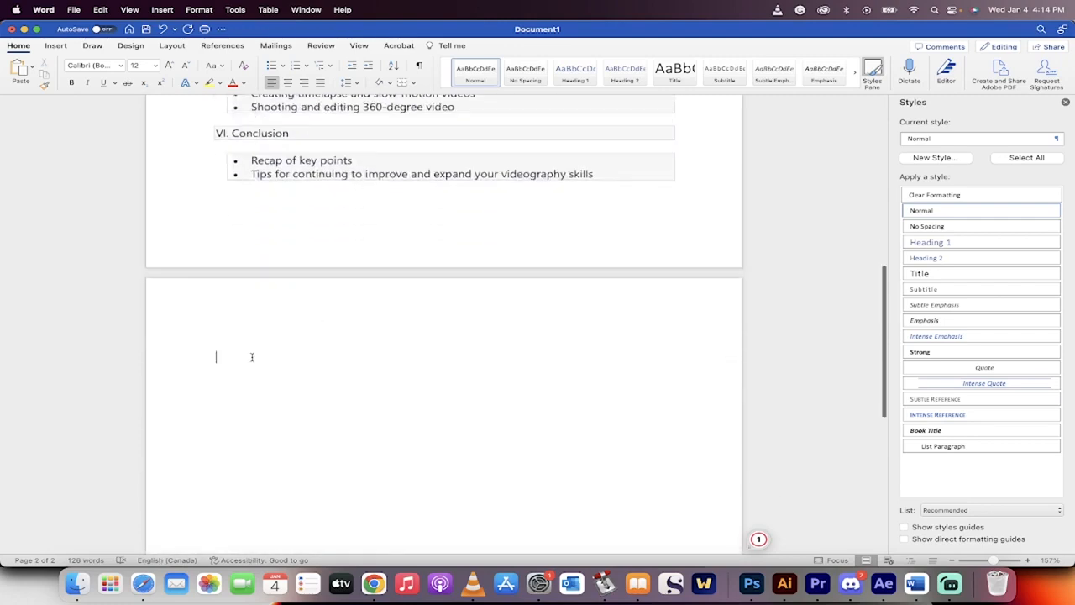
{"action": "scroll", "coordinate": [252, 355], "scroll_direction": "up", "scroll_amount": 10}
{"action": "scroll", "coordinate": [261, 241], "scroll_direction": "down", "scroll_amount": 10}
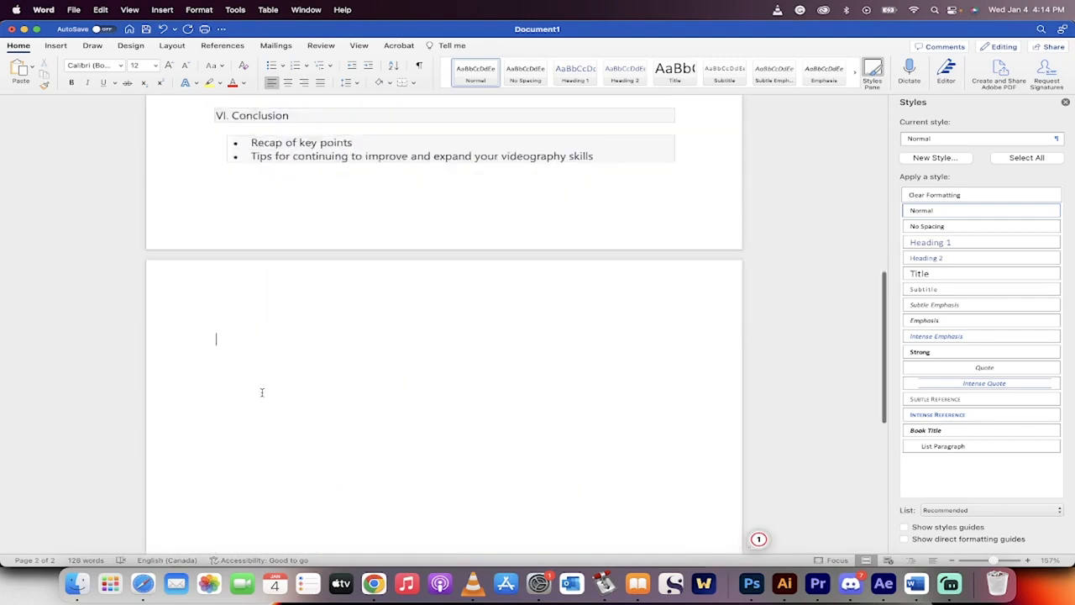
{"action": "type", "text": "Introduc"}
{"action": "type", "text": "tion"}
{"action": "key", "text": "BackSpace"}
{"action": "key", "text": "BackSpace"}
{"action": "key", "text": "BackSpace"}
{"action": "key", "text": "BackSpace"}
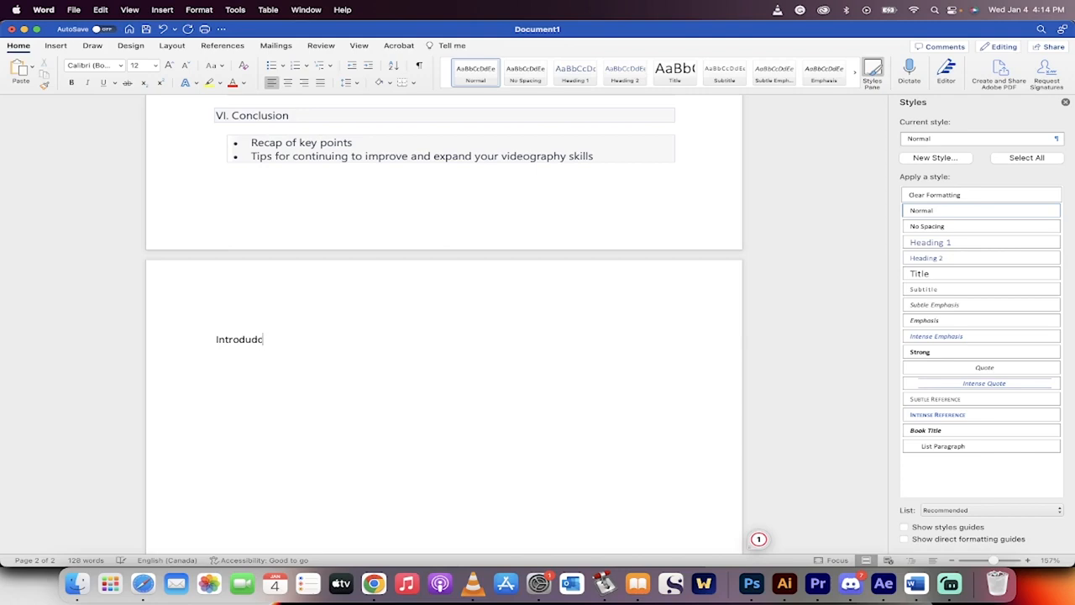
{"action": "type", "text": "tion"}
Step: Copy the outline bullet "The benefits of using a smartphone camera for videography" and paste it into the ChatGPT prompt
{"action": "scroll", "coordinate": [394, 316], "scroll_direction": "up", "scroll_amount": 10}
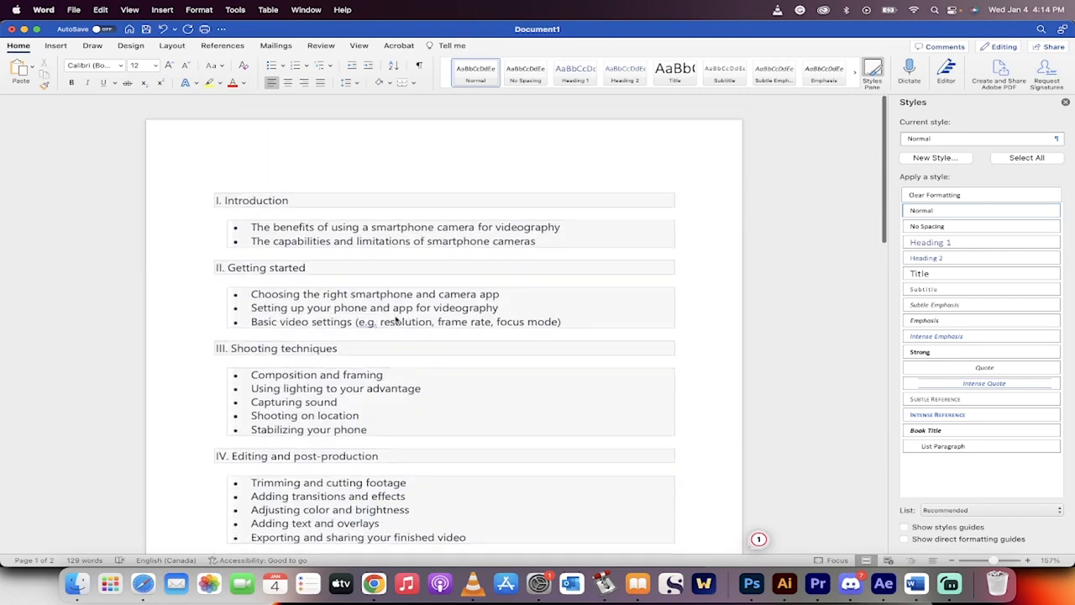
{"action": "left_click_drag", "start_coordinate": [252, 213], "coordinate": [563, 209]}
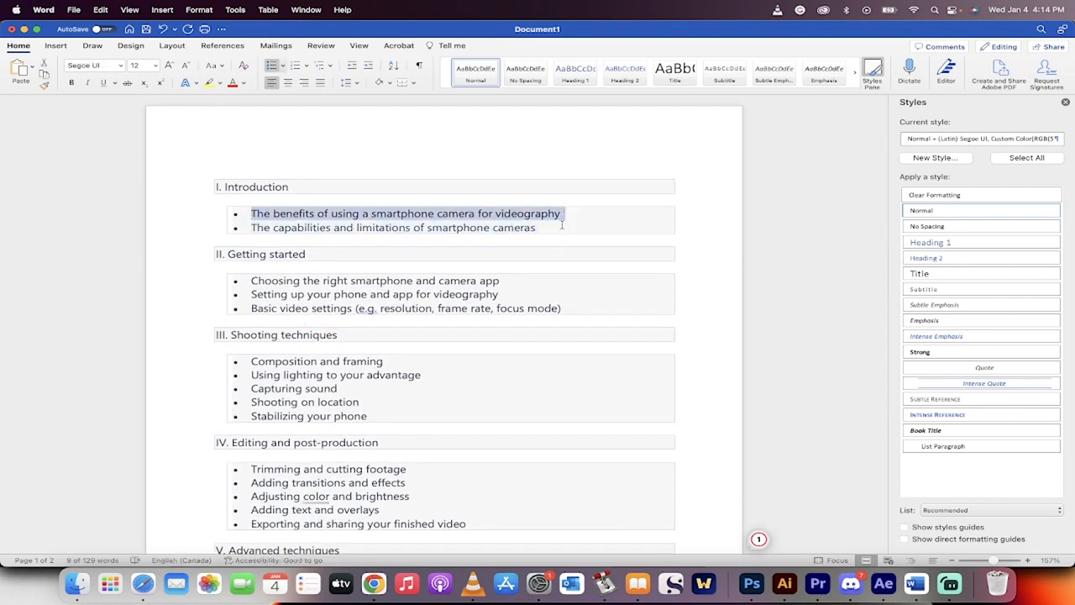
{"action": "key", "text": "super+c"}
{"action": "key", "text": "super+Tab"}
{"action": "left_click", "coordinate": [447, 529]}
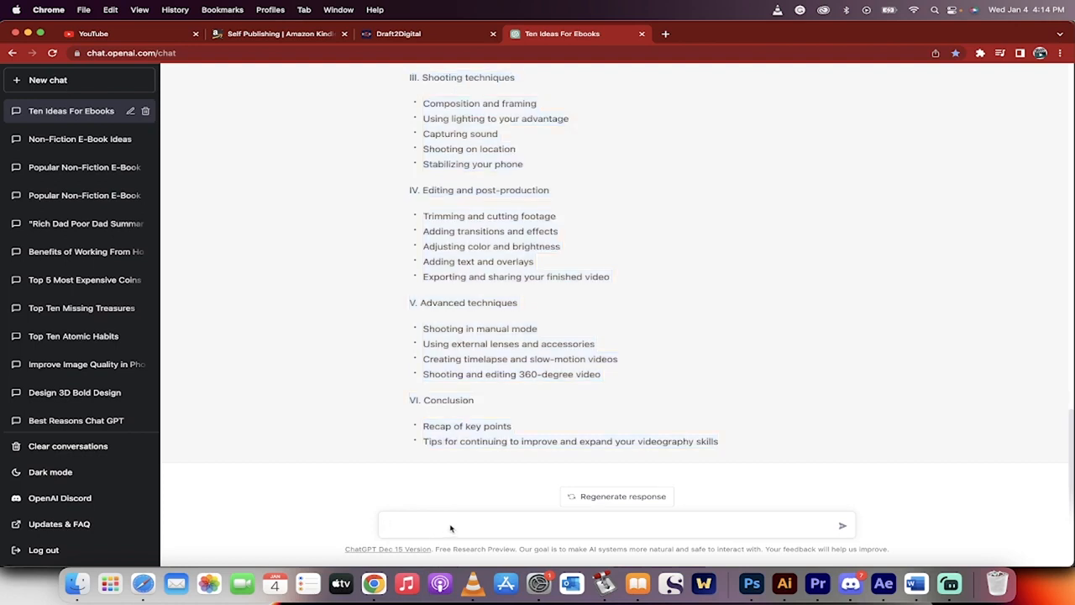
{"action": "key", "text": "super+v"}
Step: Remove the bullet mark from the pasted prompt, append "detailed explanation" and submit it
{"action": "left_click_drag", "start_coordinate": [405, 527], "coordinate": [352, 529]}
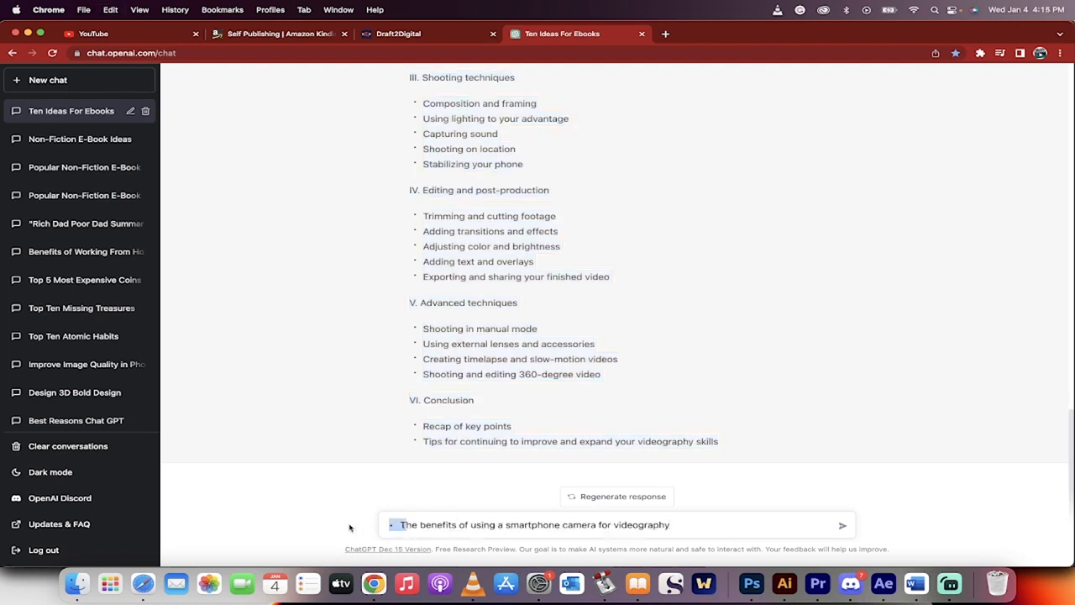
{"action": "key", "text": "BackSpace"}
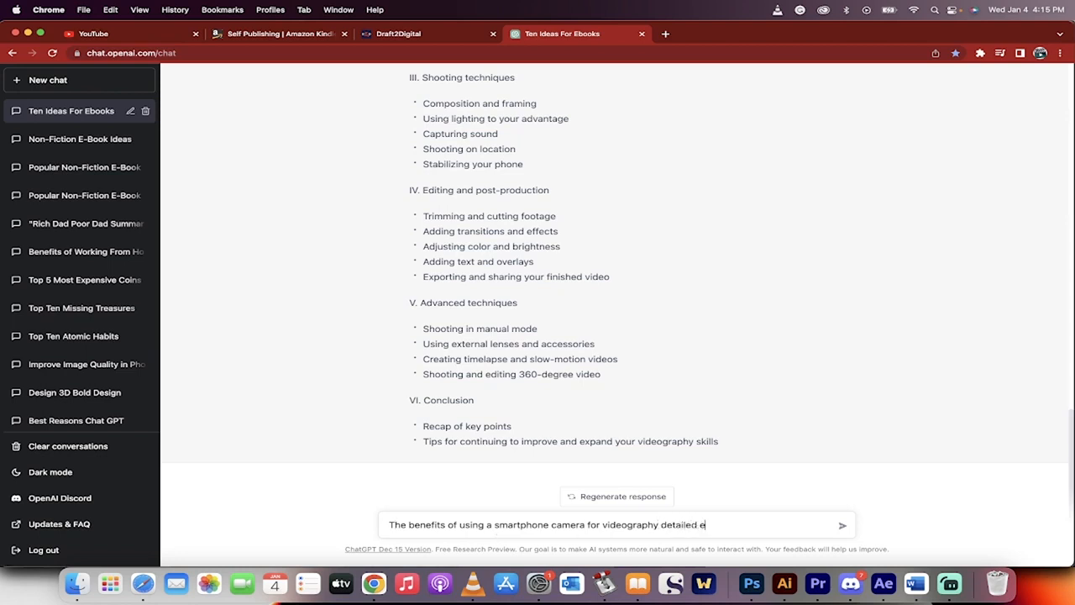
{"action": "type", "text": "natio"}
{"action": "key", "text": "Return"}
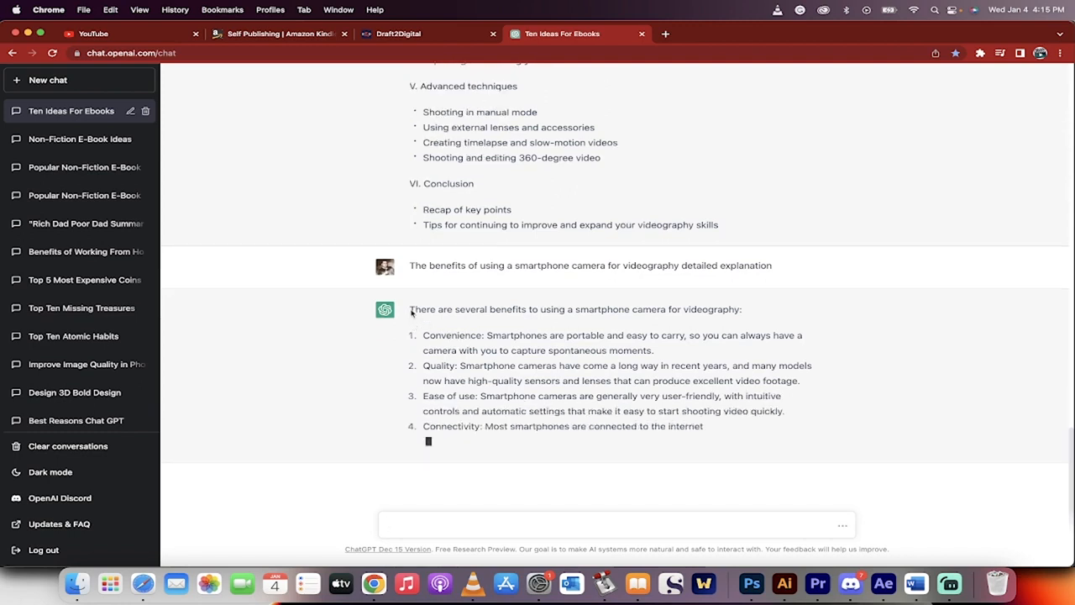
Step: Copy the full answer on smartphone camera benefits and paste it below the "Introduction" heading in Word
{"action": "left_click_drag", "start_coordinate": [409, 309], "coordinate": [437, 336]}
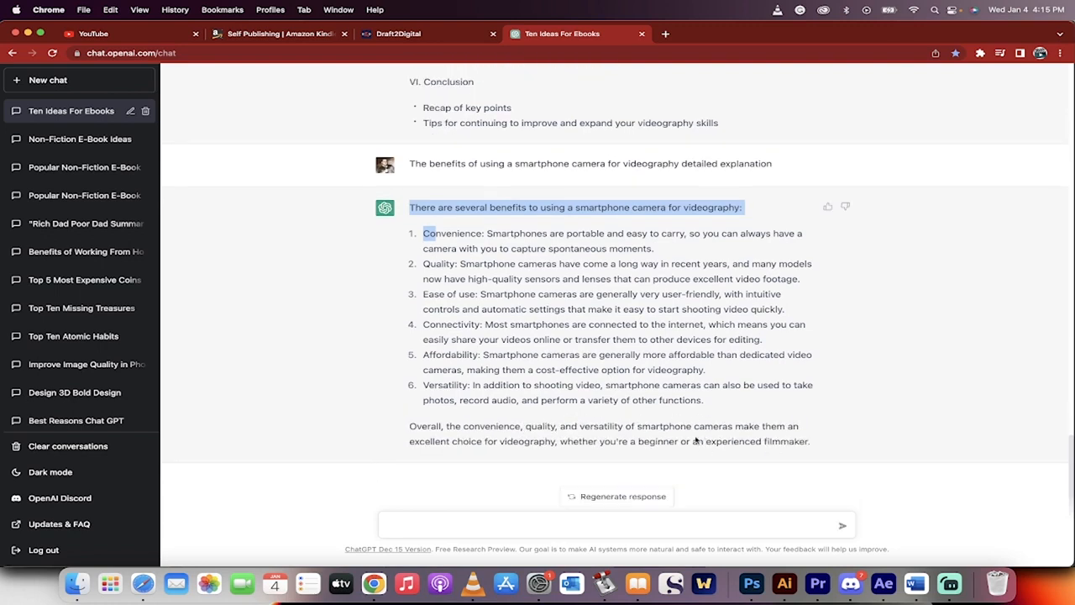
{"action": "left_click", "coordinate": [814, 447], "text": "shift"}
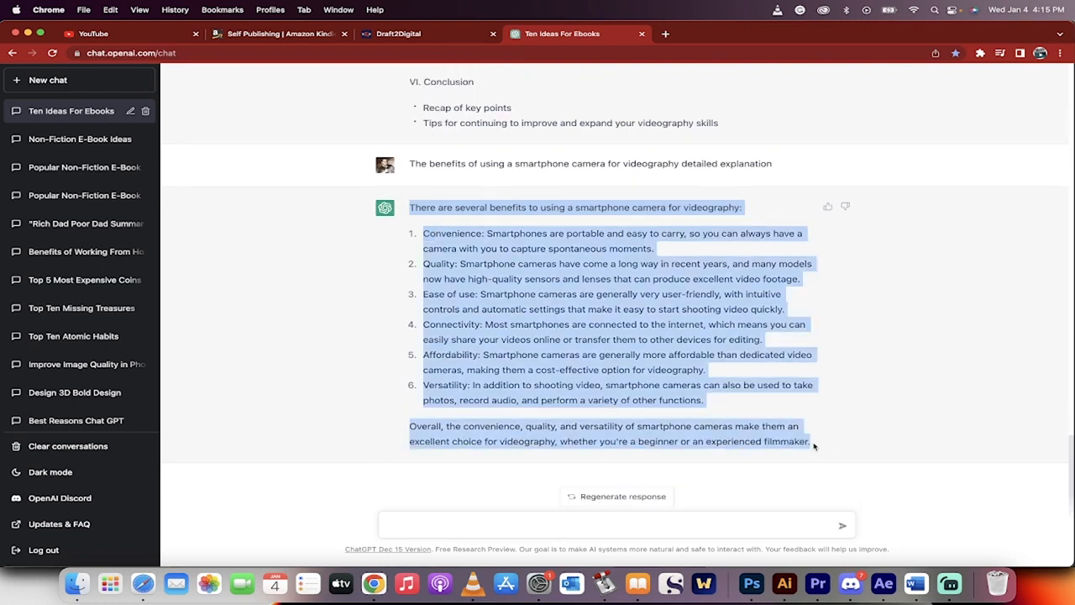
{"action": "key", "text": "super+Tab"}
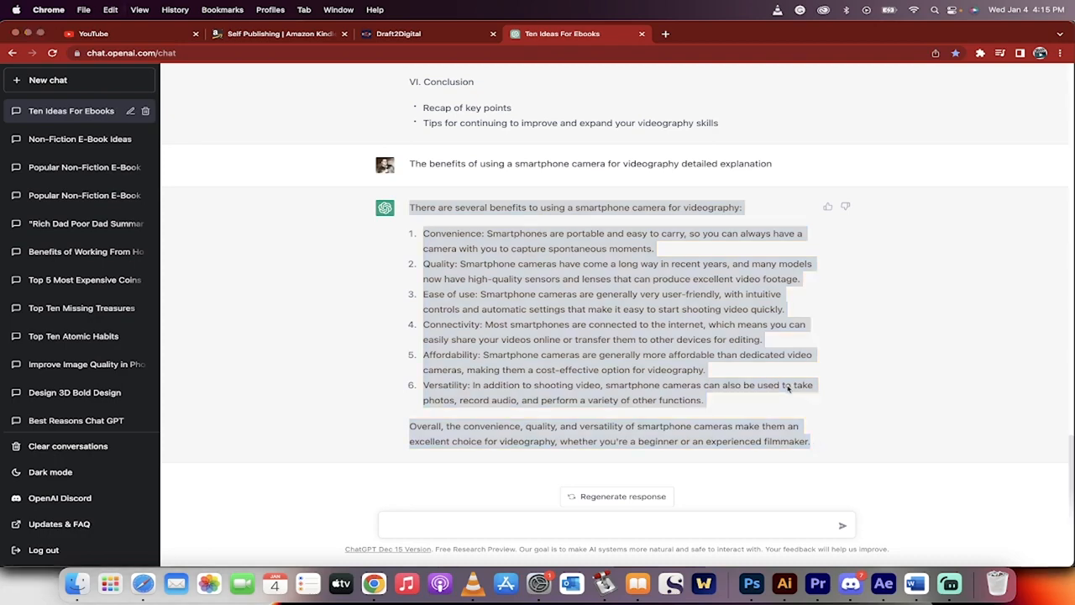
{"action": "scroll", "coordinate": [378, 422], "scroll_direction": "down", "scroll_amount": 10}
{"action": "scroll", "coordinate": [378, 421], "scroll_direction": "up", "scroll_amount": 2}
{"action": "left_click", "coordinate": [255, 361]}
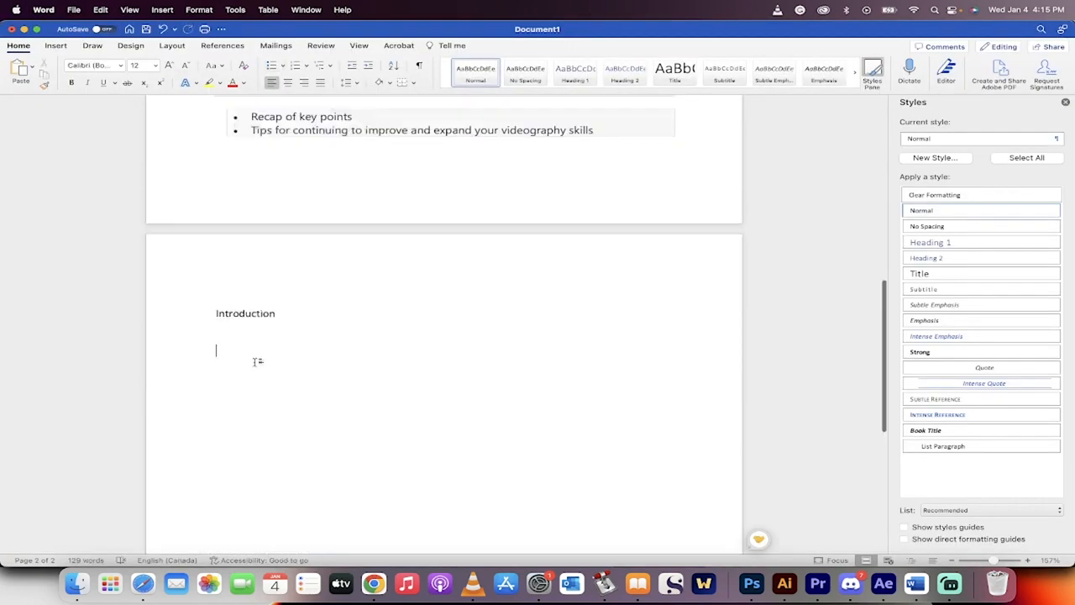
{"action": "key", "text": "super+v"}
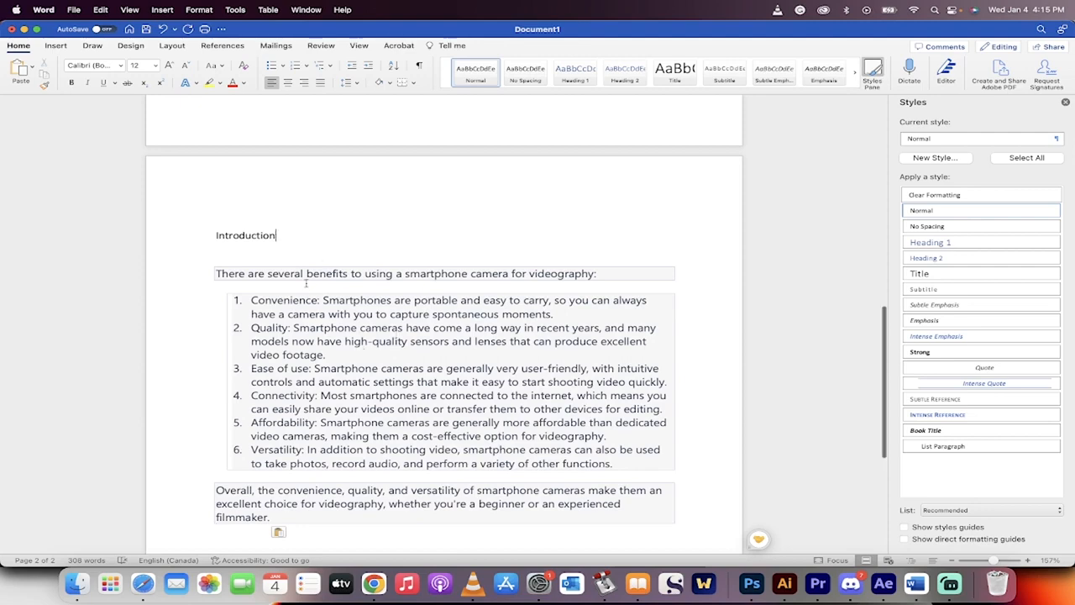
{"action": "scroll", "coordinate": [295, 387], "scroll_direction": "down", "scroll_amount": 3}
Step: Switch to ChatGPT and submit the prompt "elaborate on #1"
{"action": "key", "text": "super+Tab"}
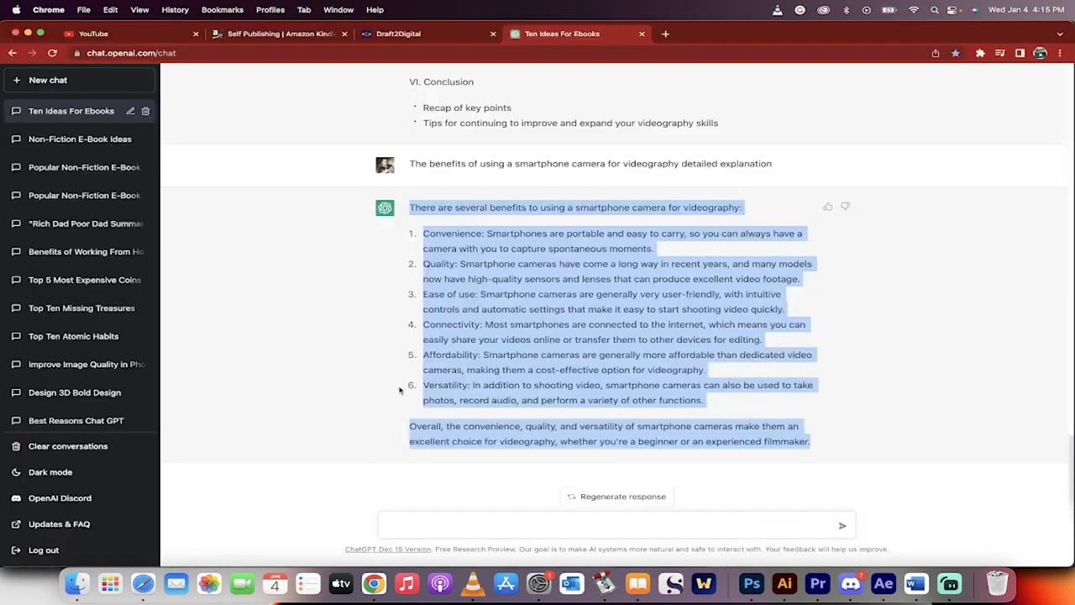
{"action": "left_click", "coordinate": [502, 313]}
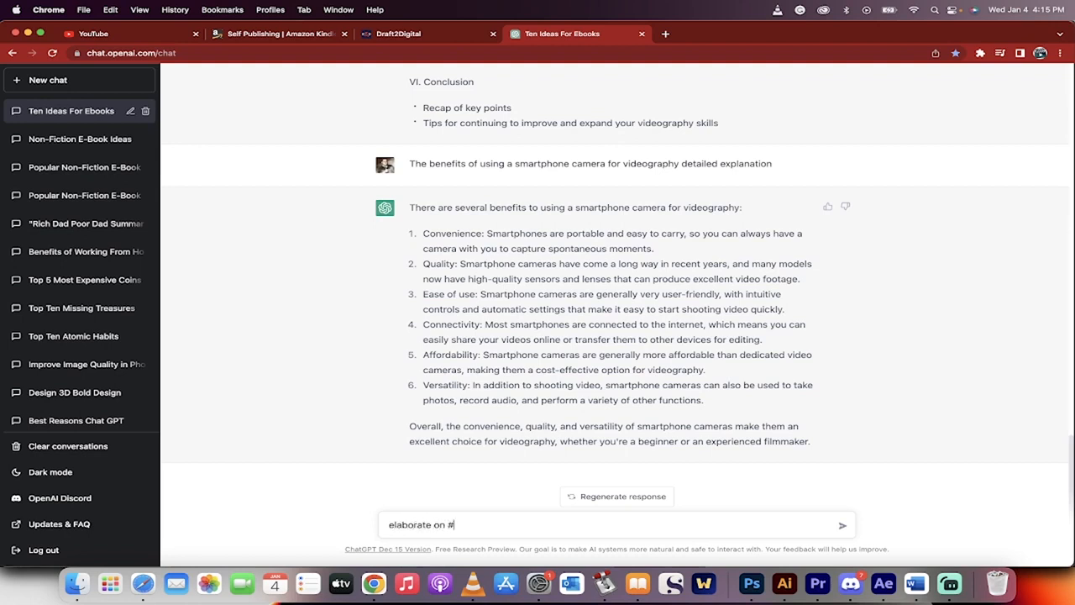
{"action": "key", "text": "Return"}
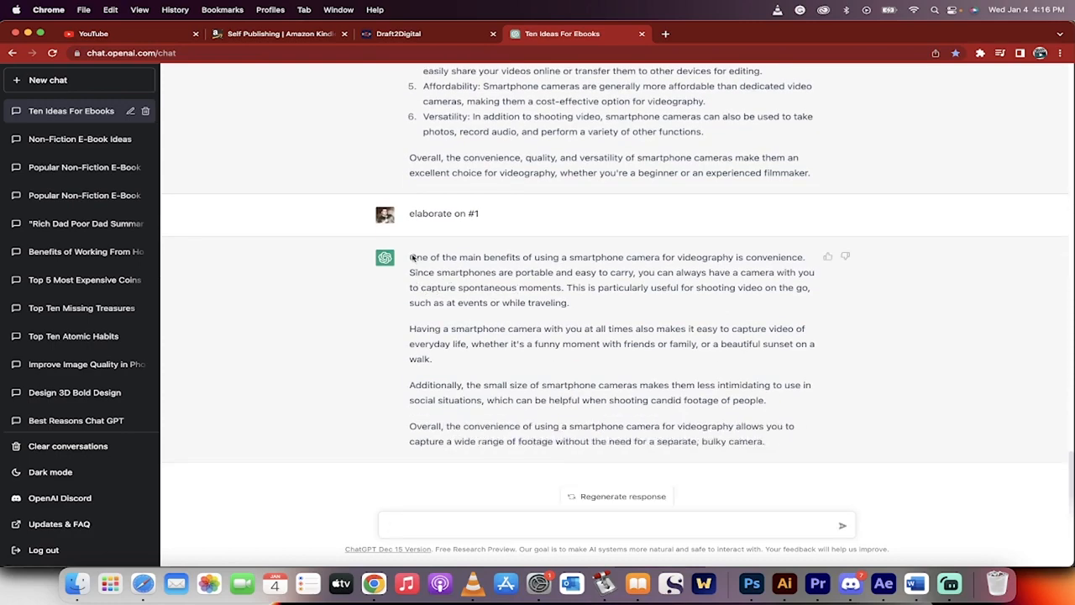
Step: Copy the full answer on convenience and paste it on blank lines below the "Convenience" item in Word
{"action": "left_click_drag", "start_coordinate": [410, 258], "coordinate": [798, 451]}
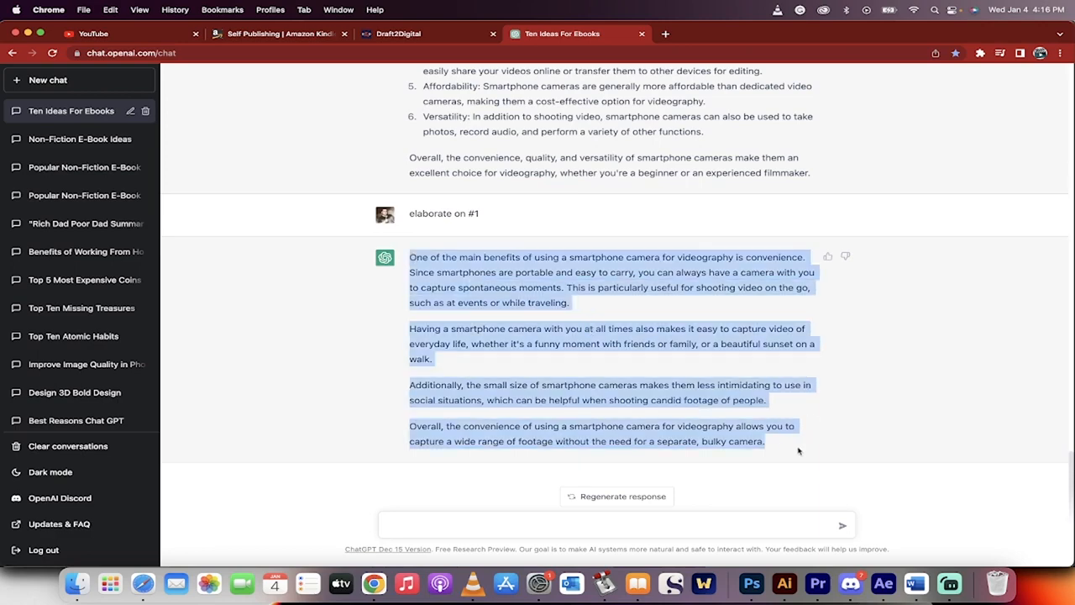
{"action": "key", "text": "super+Tab"}
{"action": "scroll", "coordinate": [487, 322], "scroll_direction": "up", "scroll_amount": 4}
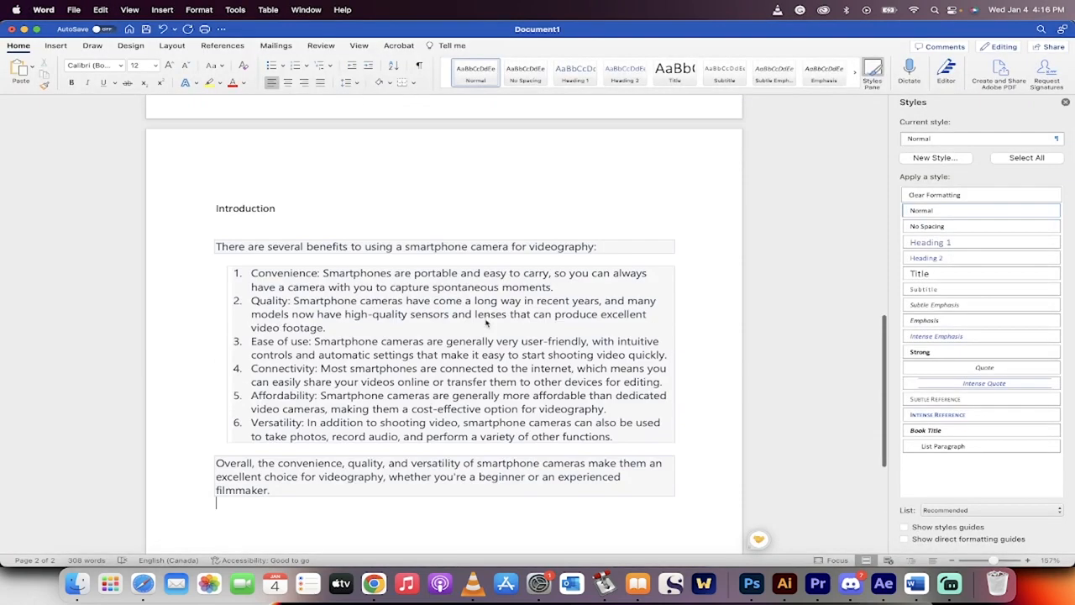
{"action": "scroll", "coordinate": [485, 320], "scroll_direction": "down", "scroll_amount": 2}
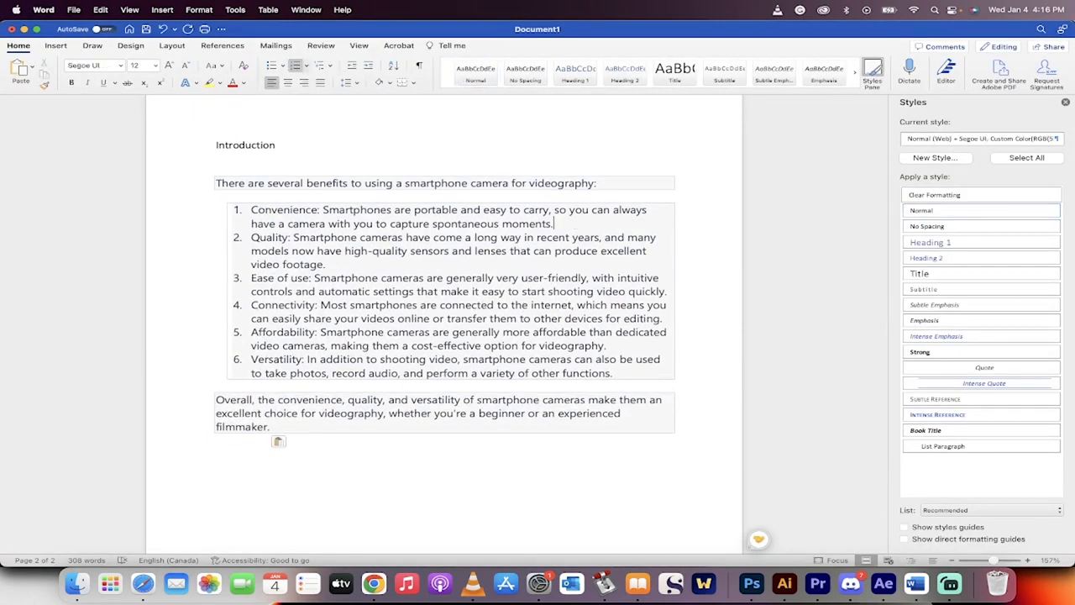
{"action": "key", "text": "Return"}
{"action": "key", "text": "Return"}
{"action": "key", "text": "Return"}
{"action": "key", "text": "Return"}
{"action": "key", "text": "Up"}
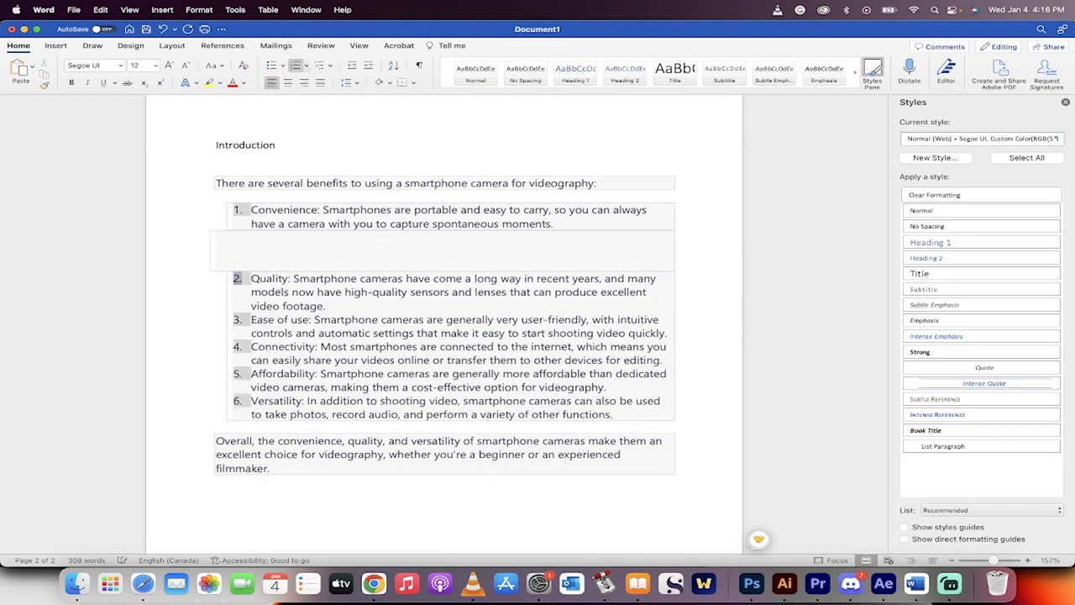
{"action": "key", "text": "super+v"}
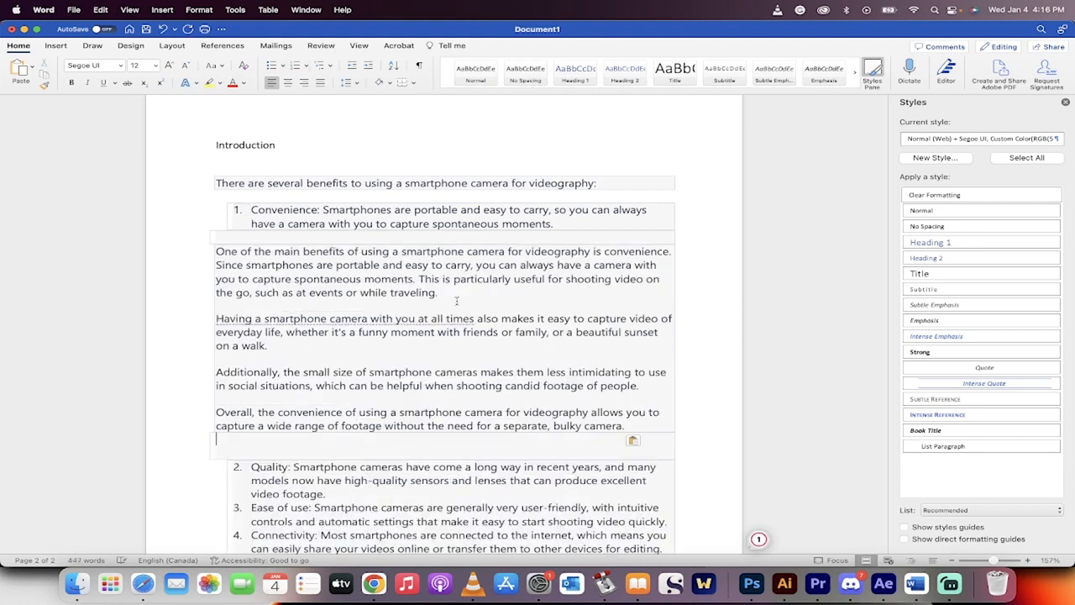
Step: Select the whole document and clear its formatting so all text uses the Normal style
{"action": "left_click", "coordinate": [210, 249]}
{"action": "key", "text": "super+a"}
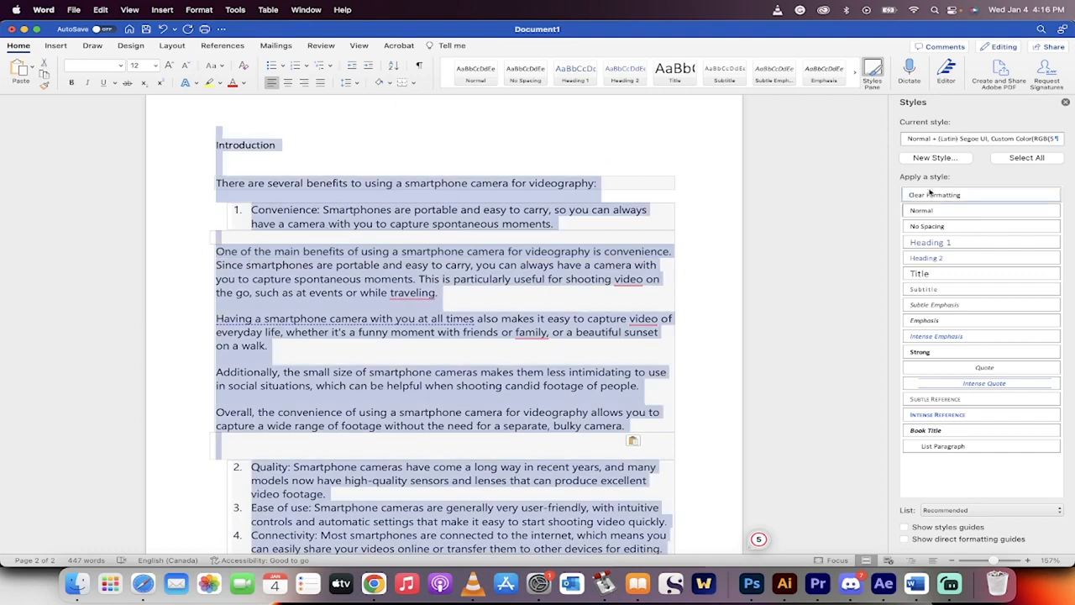
{"action": "left_click", "coordinate": [877, 74]}
{"action": "left_click", "coordinate": [878, 75]}
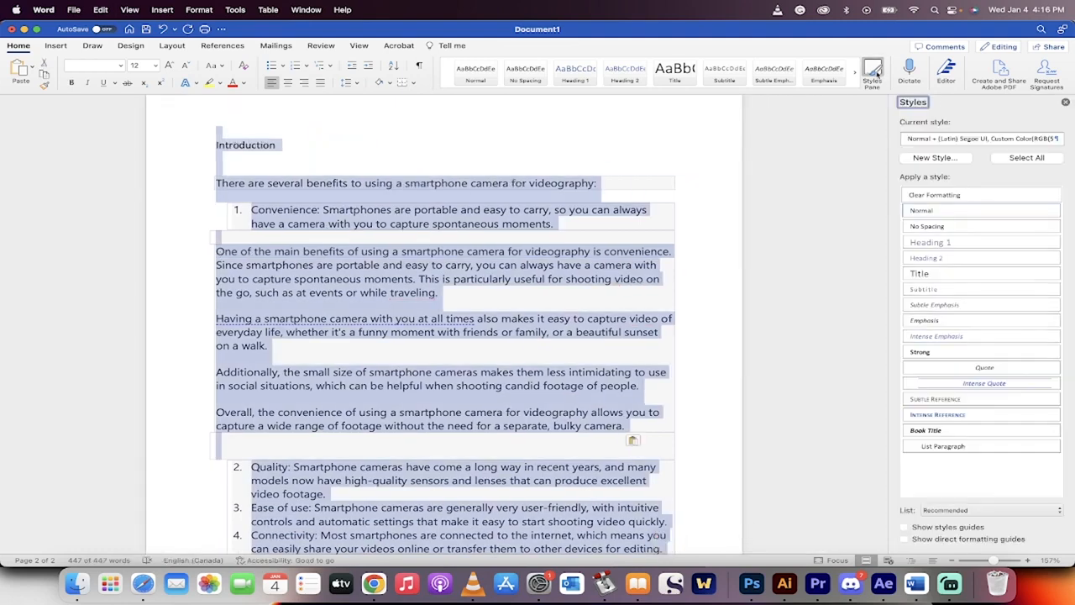
{"action": "left_click", "coordinate": [922, 195]}
{"action": "scroll", "coordinate": [440, 202], "scroll_direction": "up", "scroll_amount": 5}
{"action": "scroll", "coordinate": [440, 203], "scroll_direction": "down", "scroll_amount": 10}
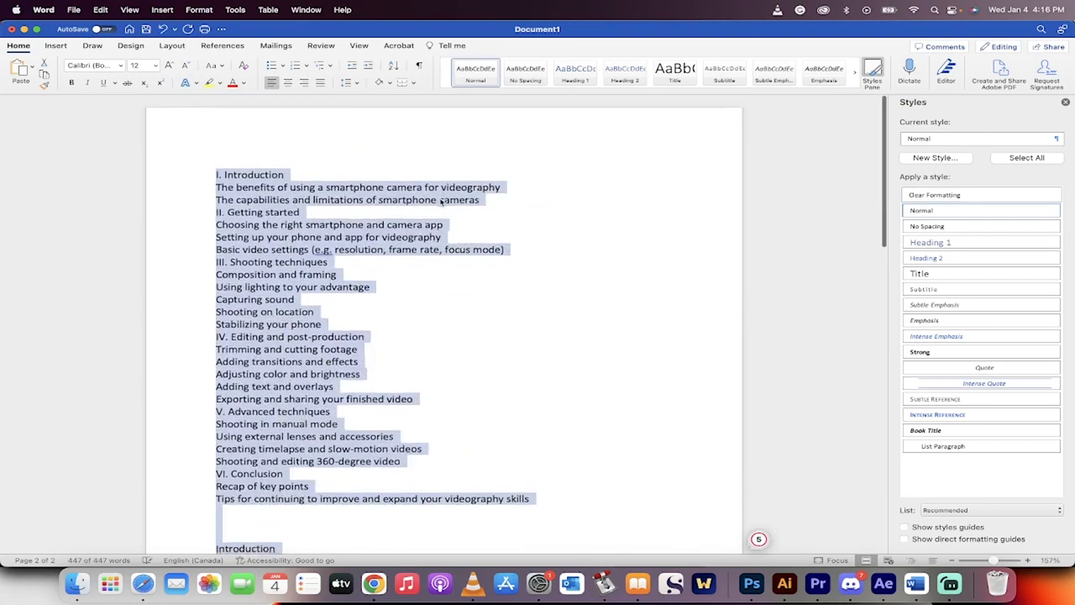
{"action": "left_click", "coordinate": [367, 299]}
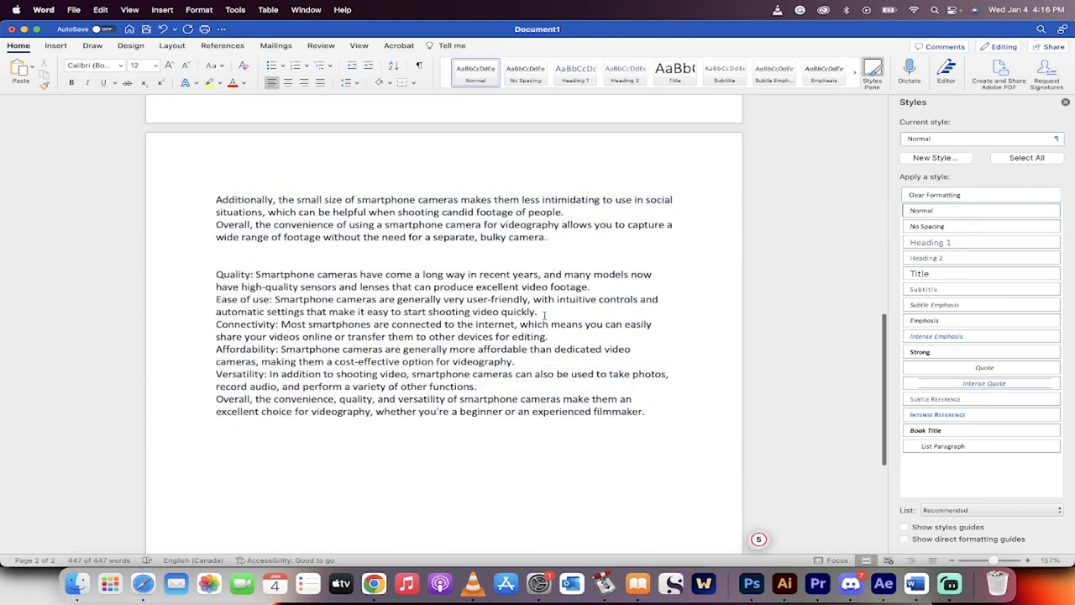
{"action": "scroll", "coordinate": [546, 318], "scroll_direction": "down", "scroll_amount": 3}
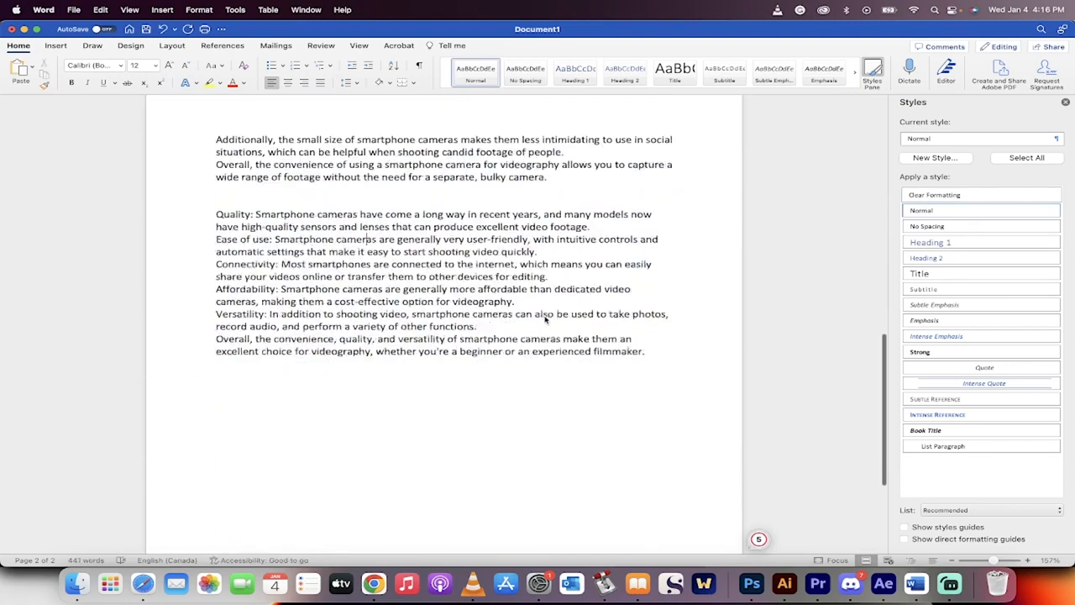
{"action": "scroll", "coordinate": [545, 318], "scroll_direction": "up", "scroll_amount": 7}
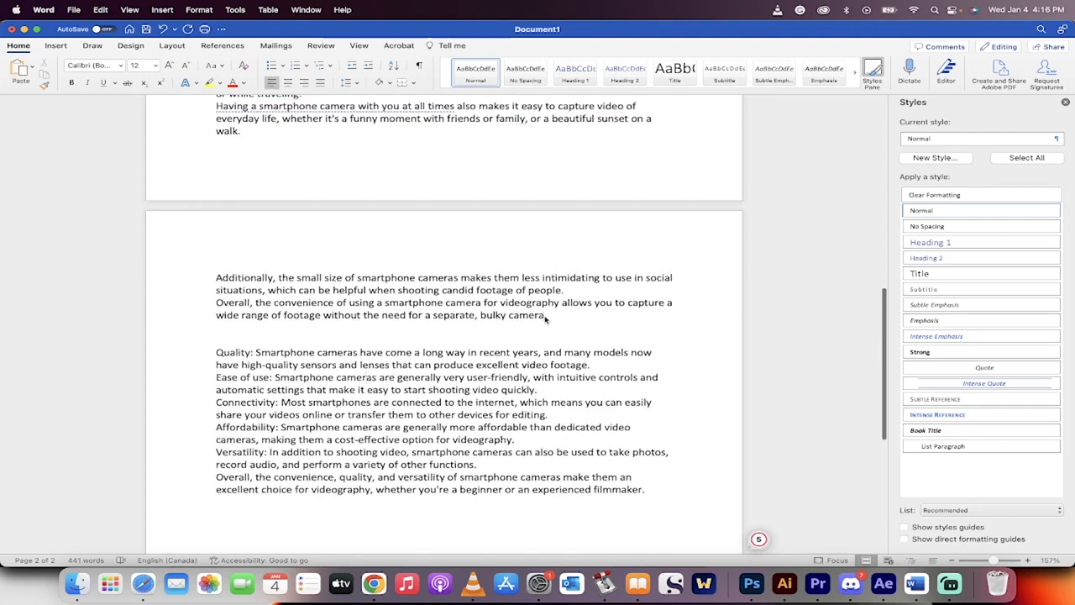
Step: Switch back to ChatGPT and submit the prompt "Elaborate on #2"
{"action": "key", "text": "super+Tab"}
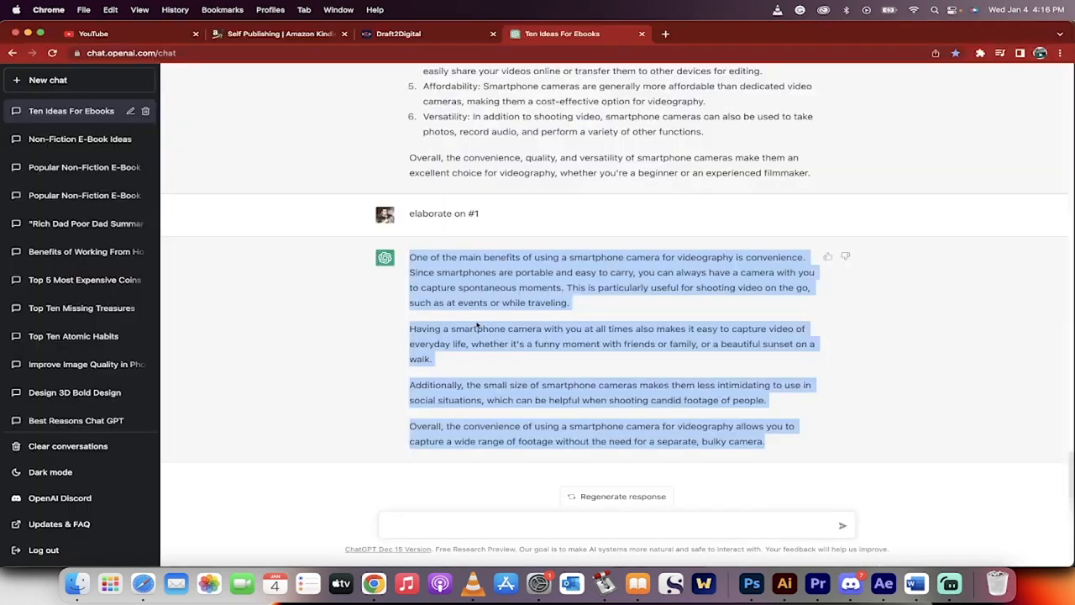
{"action": "scroll", "coordinate": [486, 308], "scroll_direction": "up", "scroll_amount": 5}
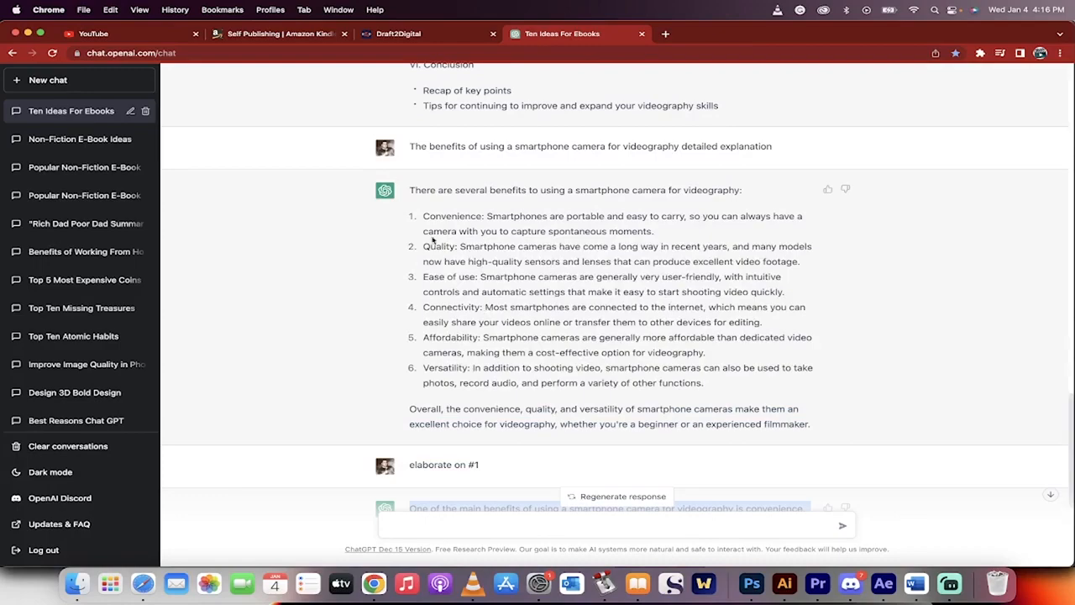
{"action": "scroll", "coordinate": [501, 437], "scroll_direction": "down", "scroll_amount": 3}
{"action": "scroll", "coordinate": [502, 438], "scroll_direction": "up", "scroll_amount": 6}
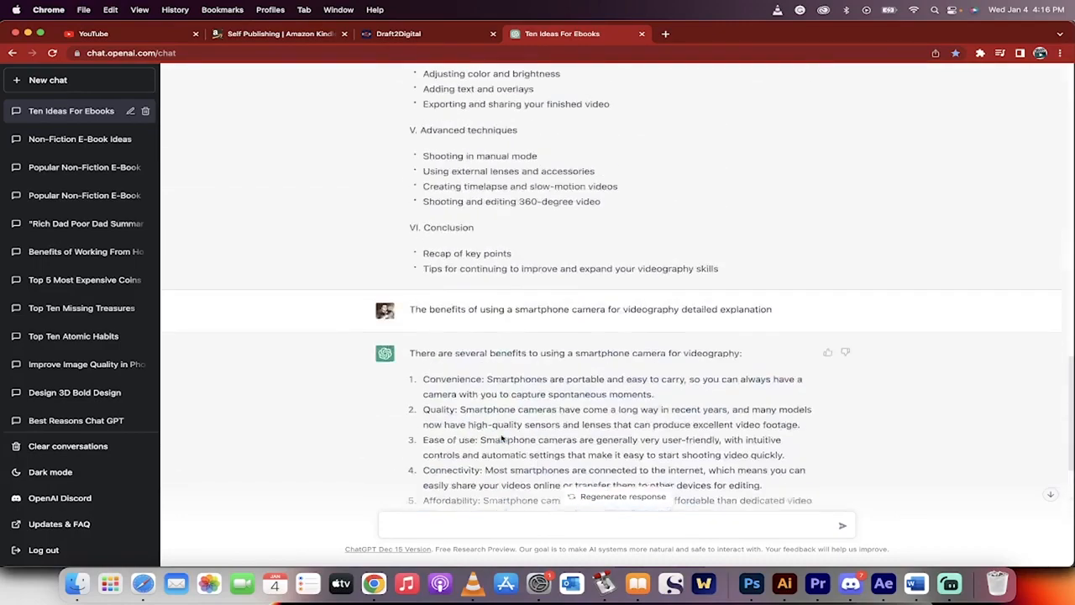
{"action": "scroll", "coordinate": [501, 438], "scroll_direction": "down", "scroll_amount": 7}
{"action": "left_click", "coordinate": [437, 515]}
{"action": "scroll", "coordinate": [449, 336], "scroll_direction": "up", "scroll_amount": 3}
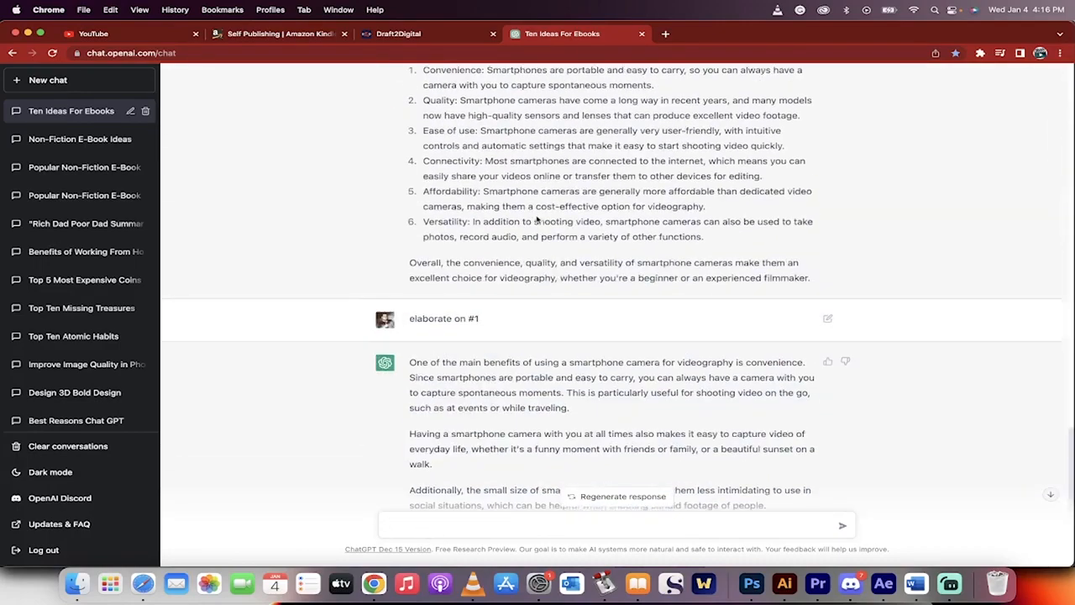
{"action": "scroll", "coordinate": [429, 363], "scroll_direction": "down", "scroll_amount": 3}
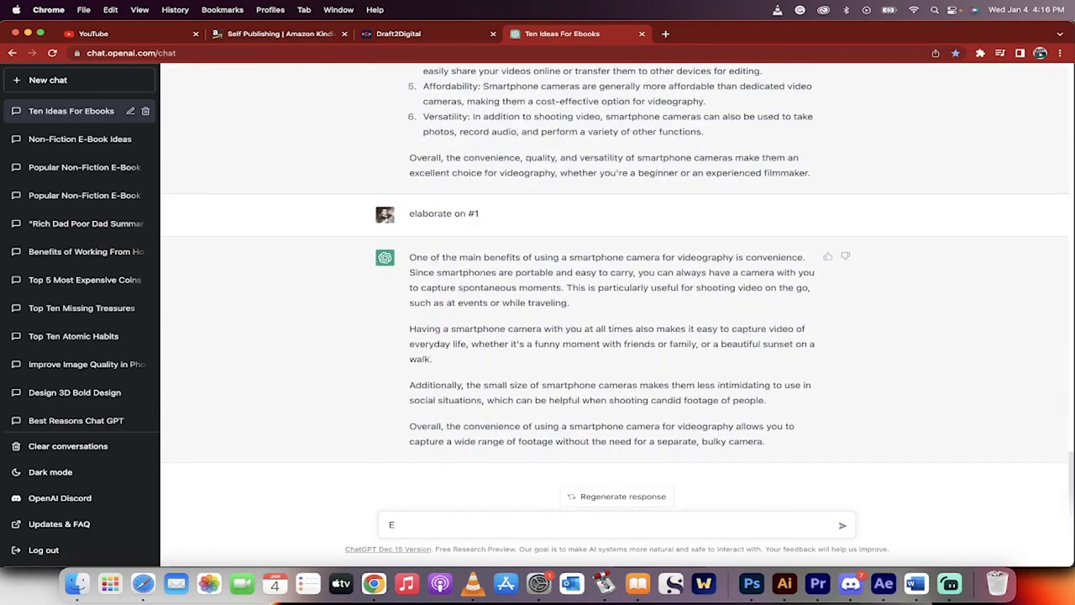
{"action": "type", "text": "Elaborate on #2"}
{"action": "key", "text": "Return"}
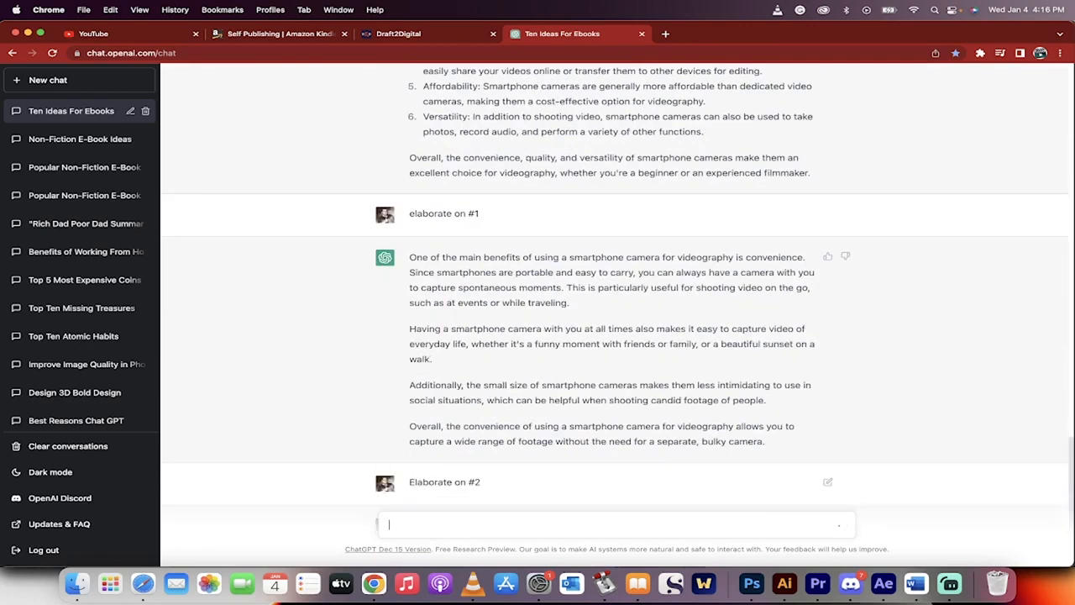
Step: Copy the full answer to "Elaborate on #2" about footage quality
{"action": "scroll", "coordinate": [426, 133], "scroll_direction": "up", "scroll_amount": 5}
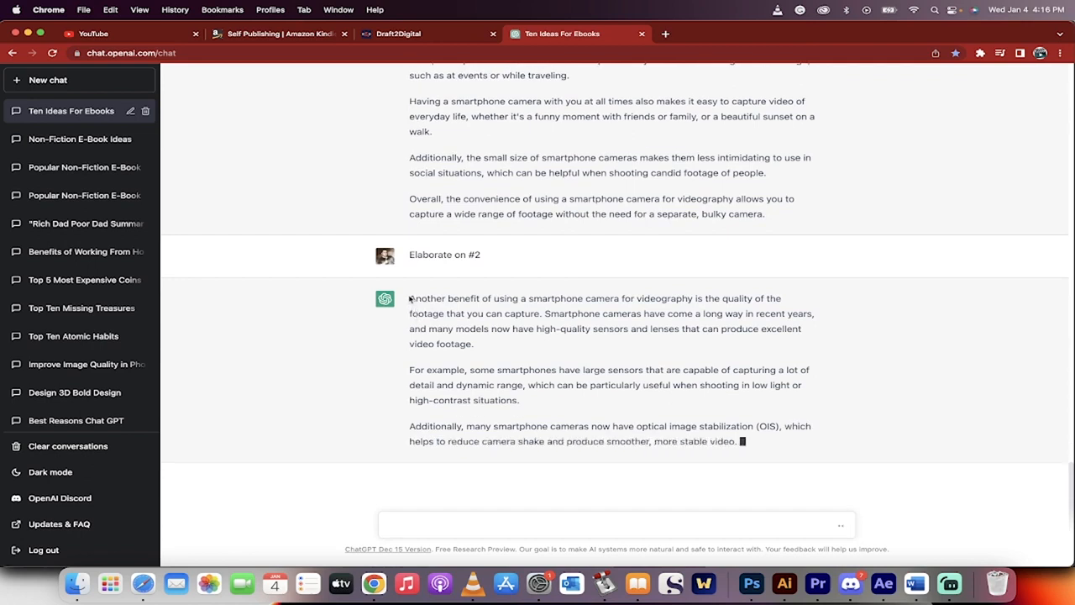
{"action": "left_click_drag", "start_coordinate": [412, 300], "coordinate": [736, 412]}
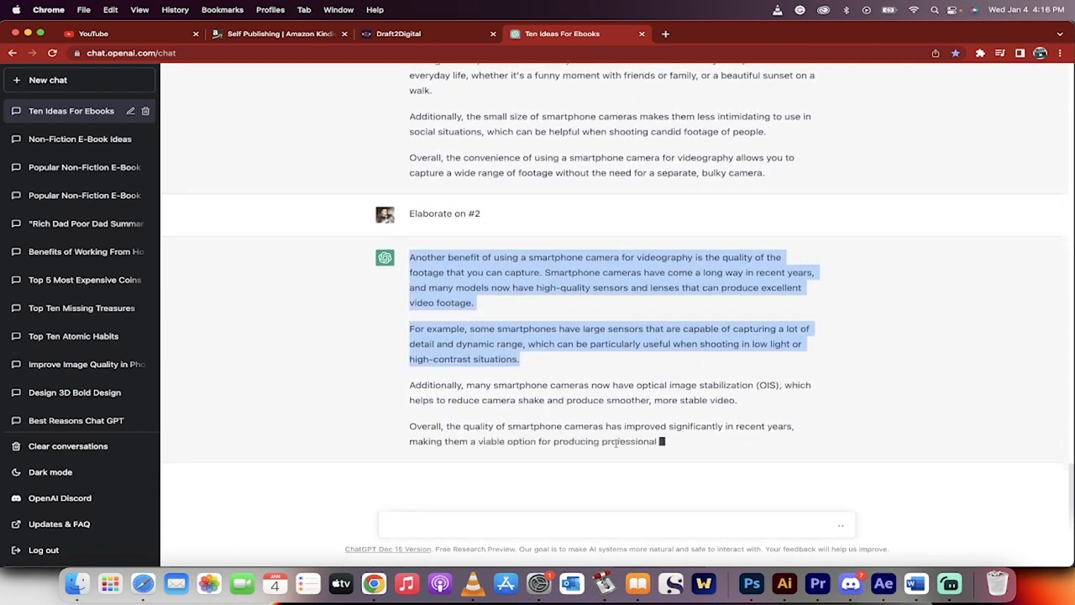
{"action": "left_click_drag", "start_coordinate": [767, 449], "coordinate": [768, 448]}
{"action": "key", "text": "super+c"}
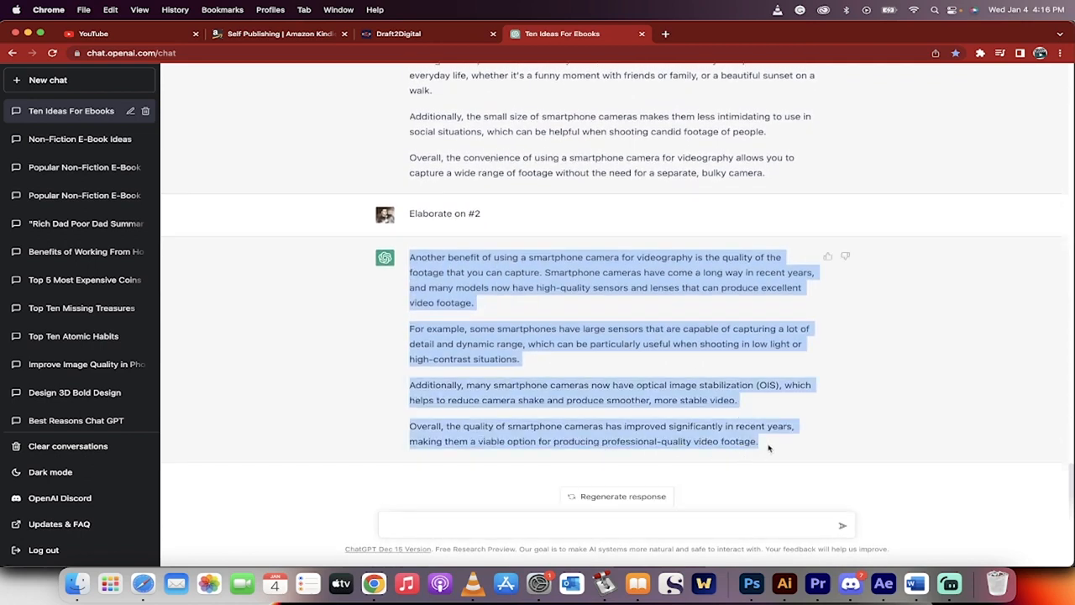
Step: Switch to Word and add blank lines between the "Quality" and "Ease of use" paragraphs
{"action": "left_click", "coordinate": [916, 584]}
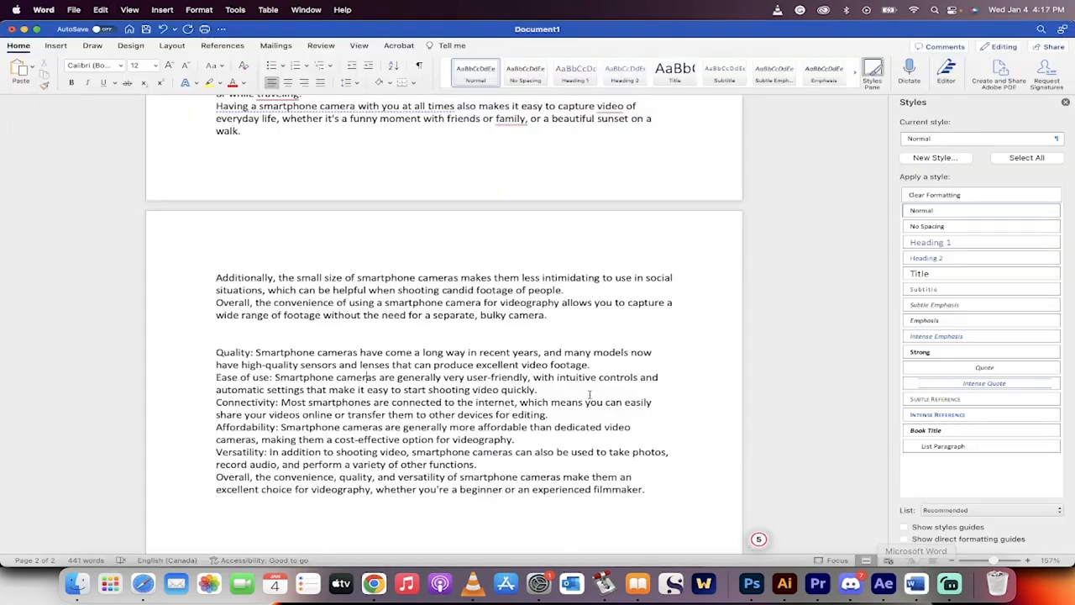
{"action": "scroll", "coordinate": [591, 392], "scroll_direction": "up", "scroll_amount": 5}
{"action": "scroll", "coordinate": [590, 395], "scroll_direction": "down", "scroll_amount": 3}
{"action": "scroll", "coordinate": [590, 395], "scroll_direction": "down", "scroll_amount": 3}
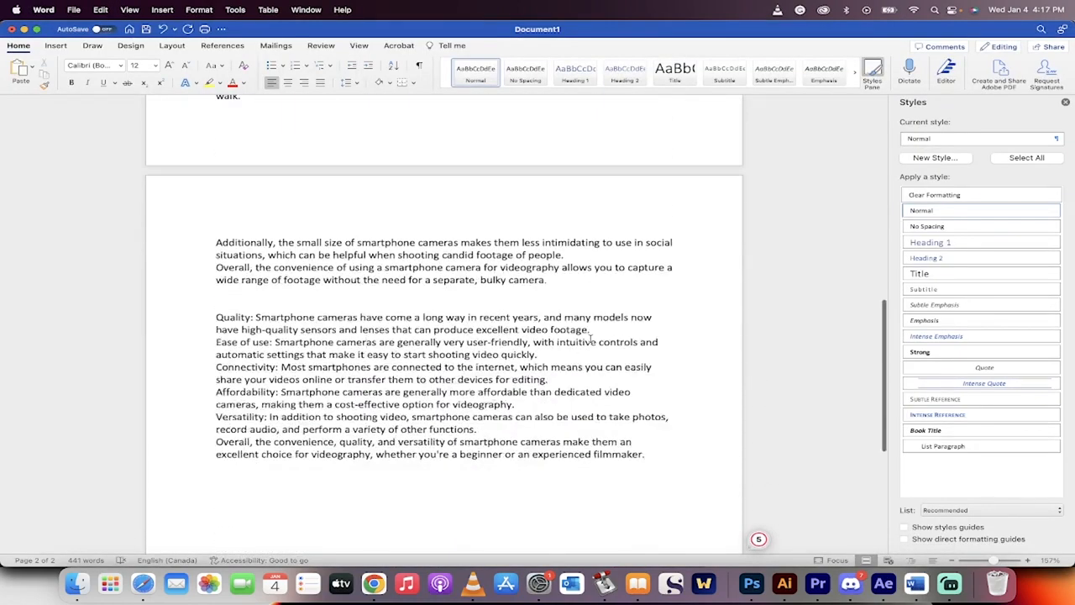
{"action": "key", "text": "Return"}
{"action": "key", "text": "Return"}
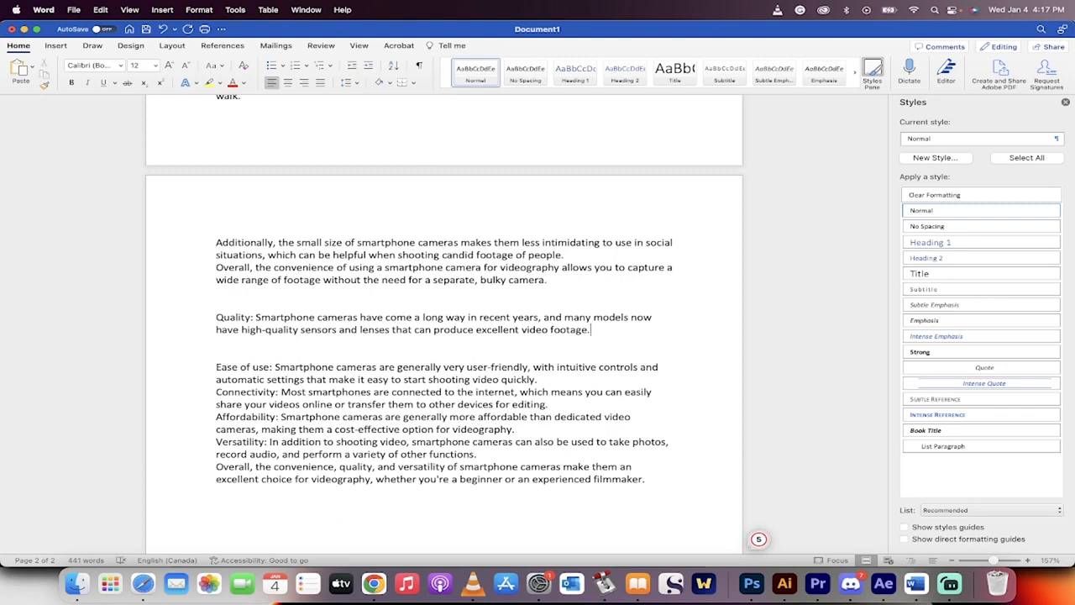
{"action": "key", "text": "Return"}
{"action": "key", "text": "Return"}
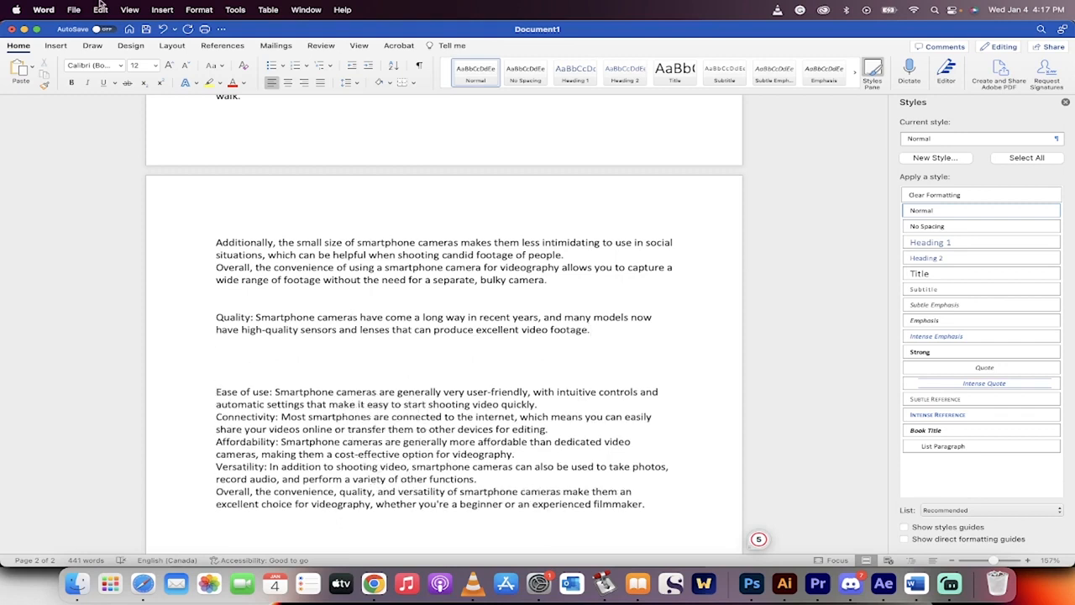
Step: Paste the copied quality answer below the "Quality" paragraph as Unformatted Text using Paste Special
{"action": "left_click", "coordinate": [100, 10]}
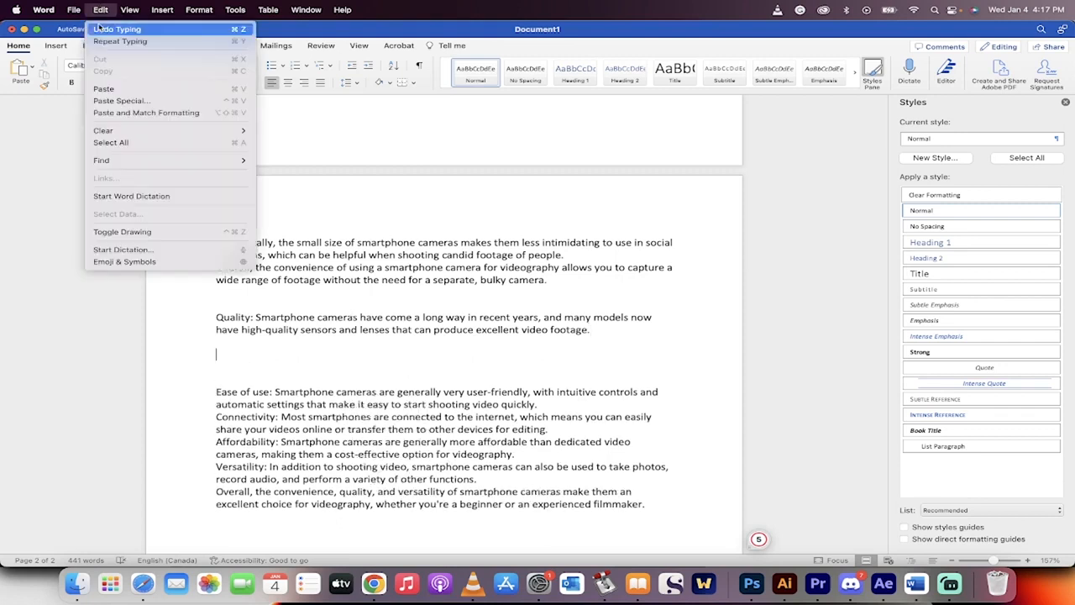
{"action": "left_click", "coordinate": [104, 100]}
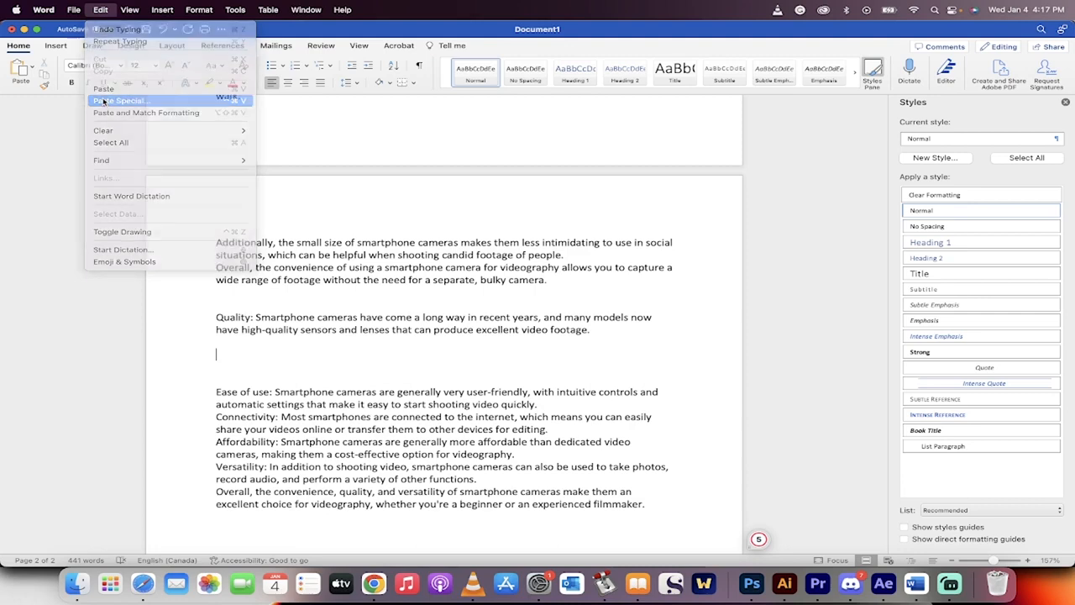
{"action": "left_click", "coordinate": [405, 196]}
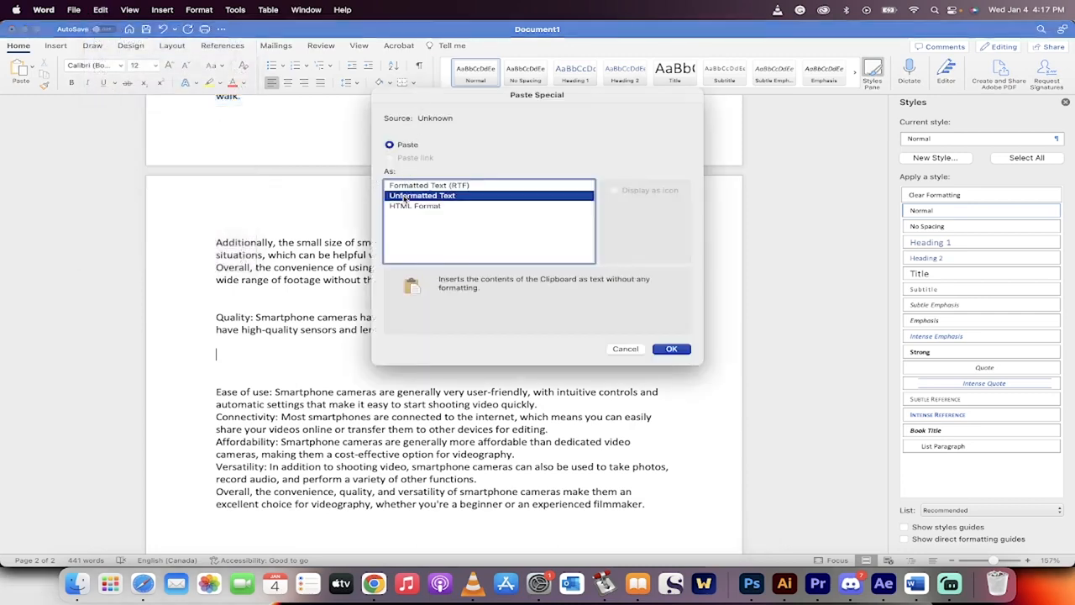
{"action": "left_click", "coordinate": [672, 349]}
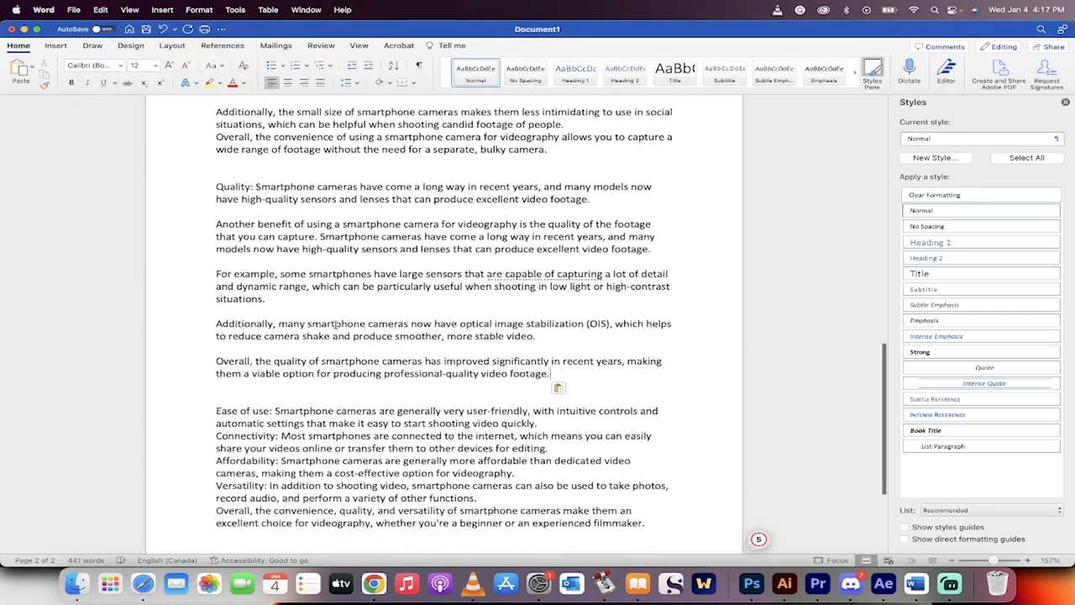
{"action": "scroll", "coordinate": [331, 315], "scroll_direction": "up", "scroll_amount": 4}
{"action": "scroll", "coordinate": [331, 315], "scroll_direction": "down", "scroll_amount": 3}
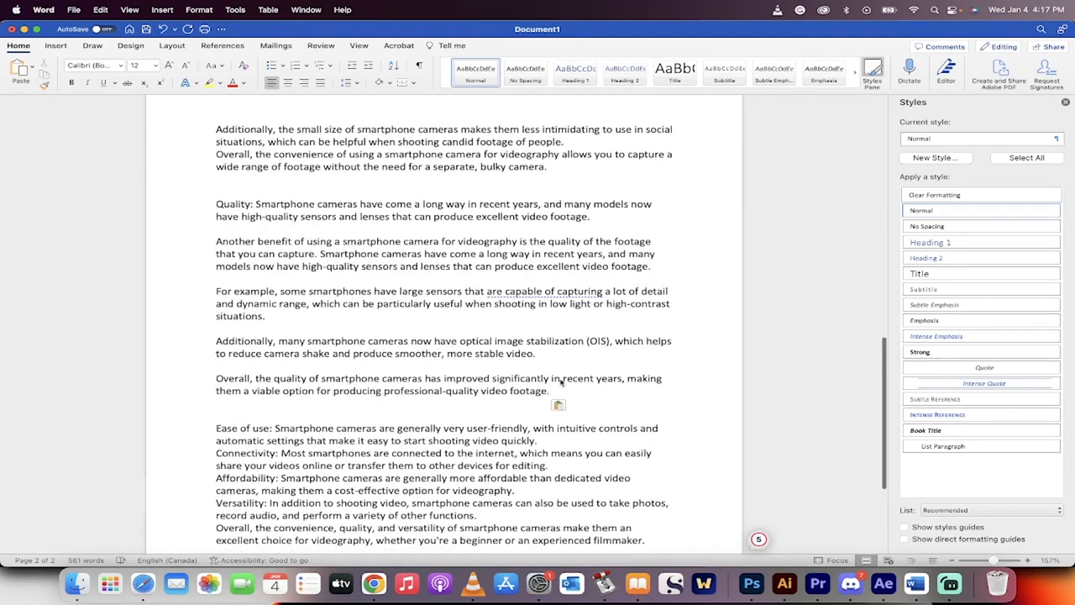
Step: Switch to ChatGPT and copy the outline bullet "The capabilities and limitations of smartphone cameras"
{"action": "key", "text": "super+Tab"}
{"action": "scroll", "coordinate": [561, 381], "scroll_direction": "up", "scroll_amount": 10}
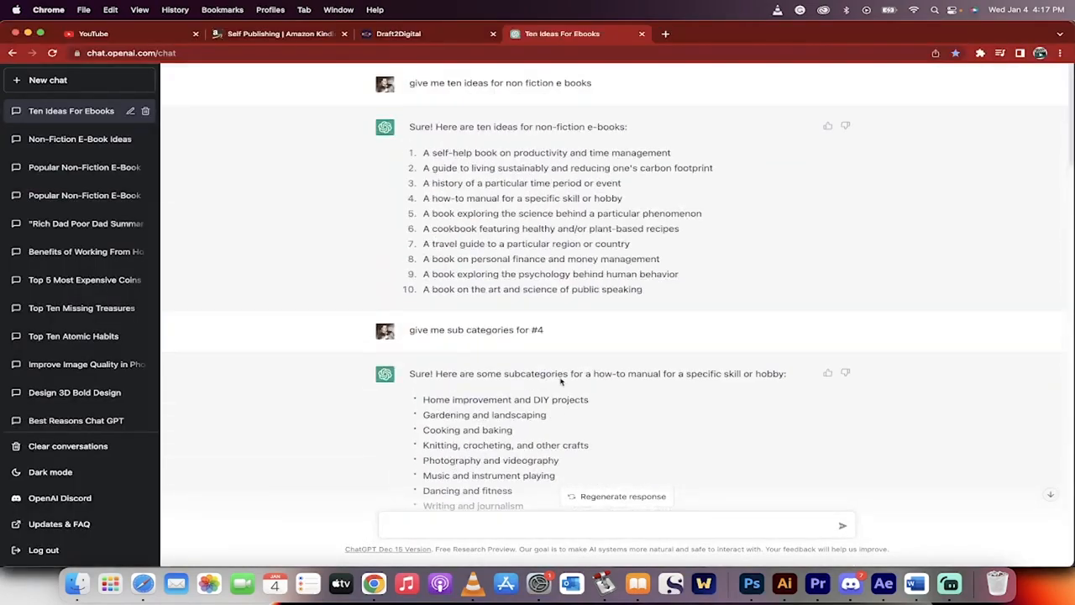
{"action": "scroll", "coordinate": [562, 380], "scroll_direction": "down", "scroll_amount": 15}
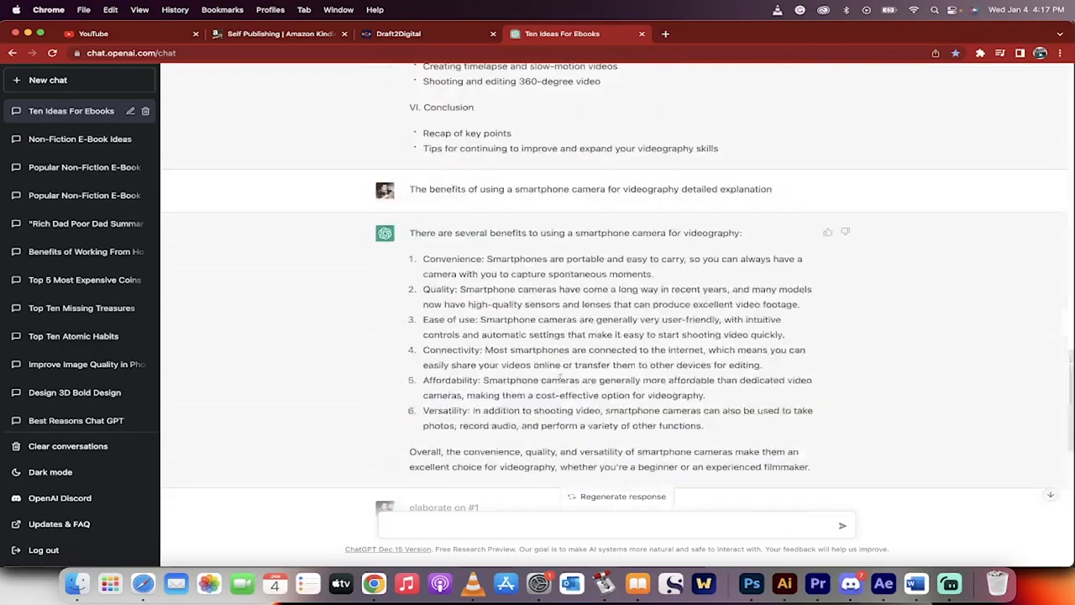
{"action": "scroll", "coordinate": [545, 309], "scroll_direction": "up", "scroll_amount": 10}
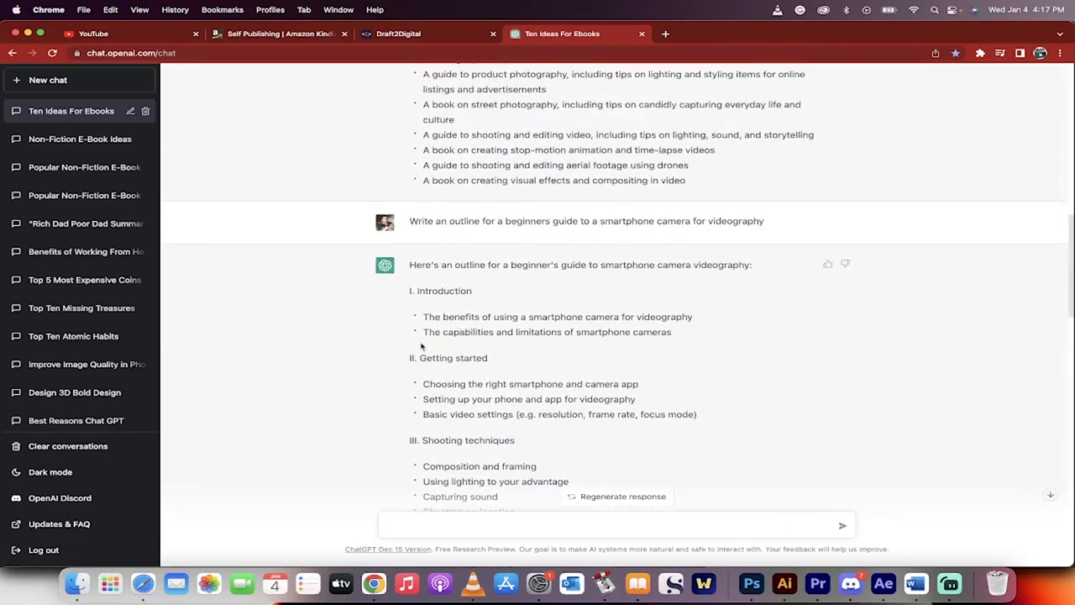
{"action": "left_click_drag", "start_coordinate": [426, 335], "coordinate": [722, 340]}
{"action": "key", "text": "super+c"}
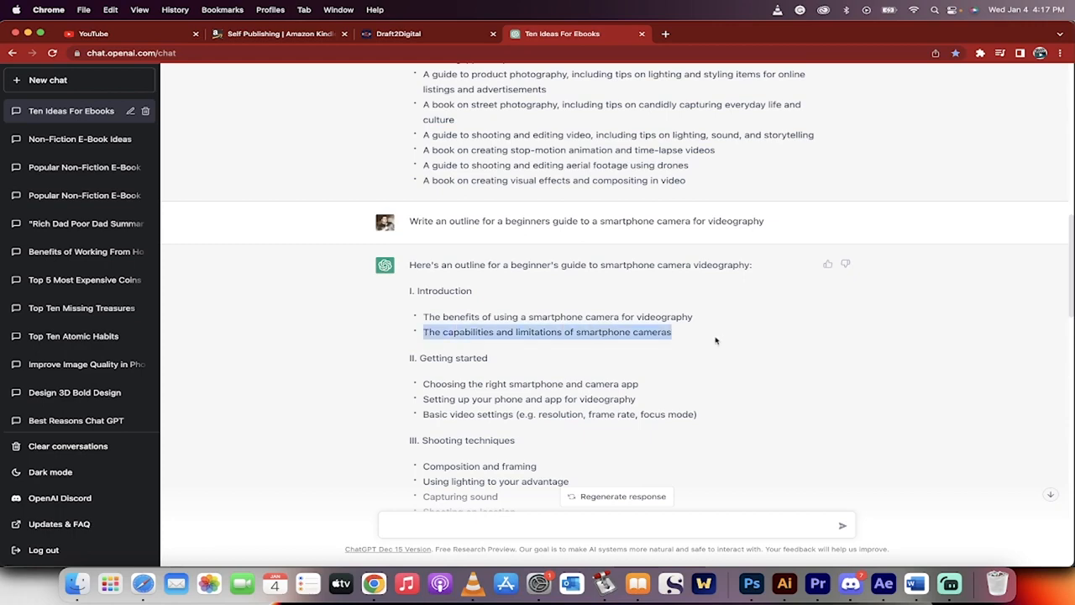
Step: Submit the prompt "elaborate on The capabilities and limitations of smartphone cameras", pasting in the copied bullet
{"action": "scroll", "coordinate": [630, 364], "scroll_direction": "down", "scroll_amount": 15}
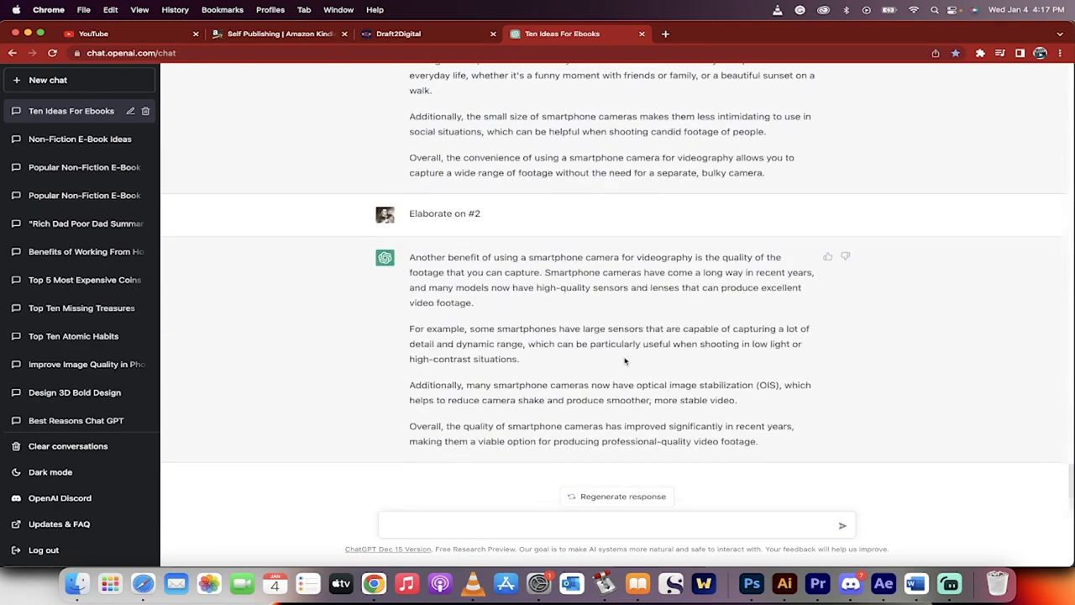
{"action": "left_click", "coordinate": [410, 522]}
{"action": "type", "text": "elaborate on"}
{"action": "key", "text": "super+v"}
{"action": "key", "text": "Return"}
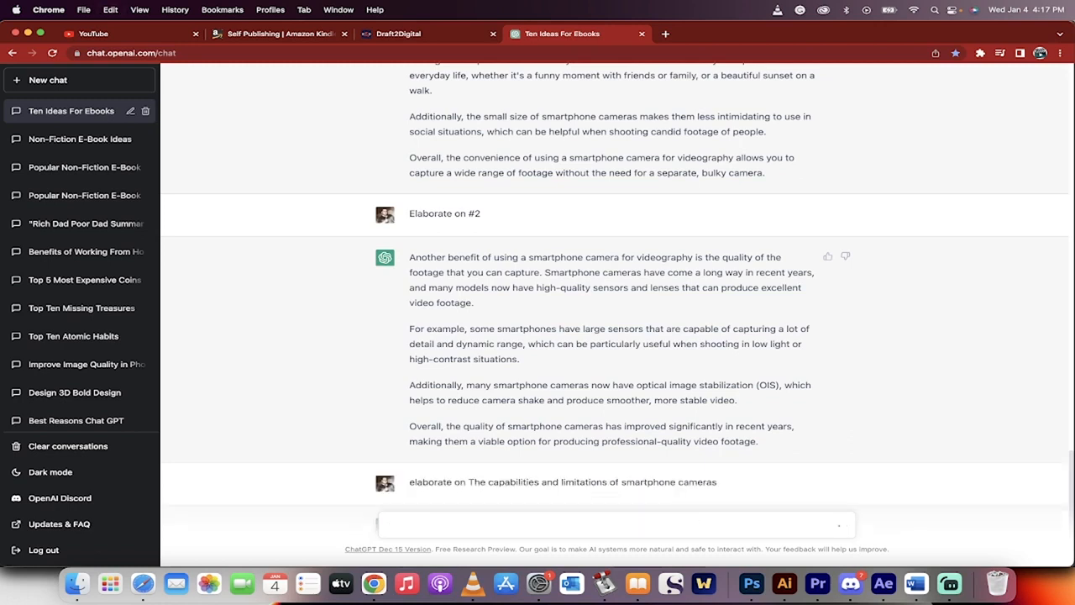